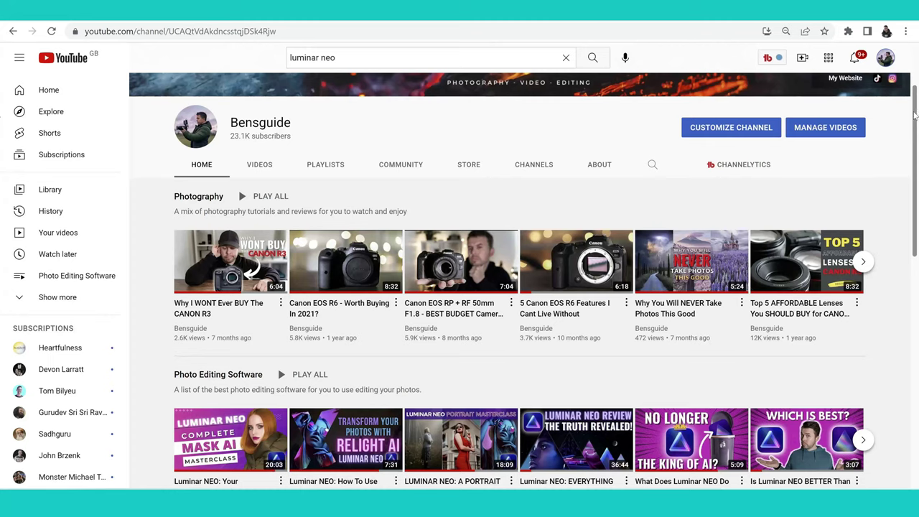
scroll(913, 122, down, 1)
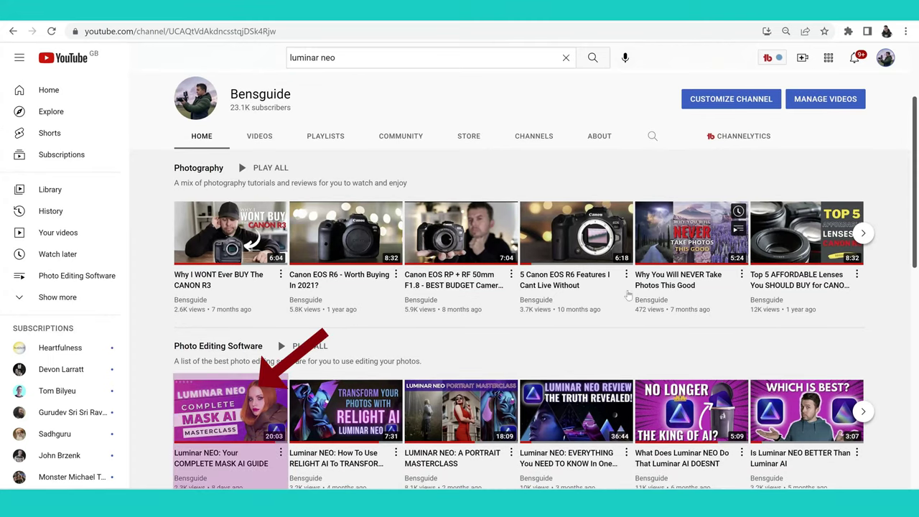
mouse_move(228, 454)
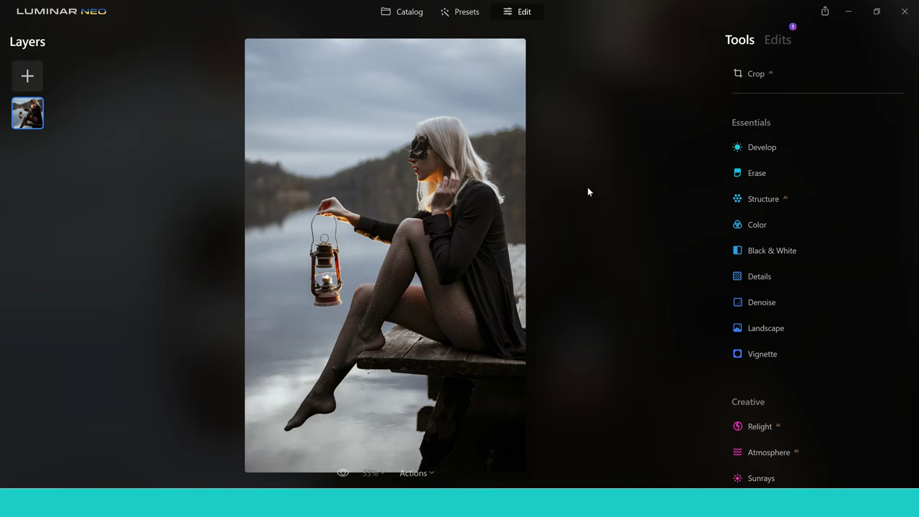
Step: Try raising the whole photo's Exposure to 1.37 in Develop, and reset the adjustment
click(753, 149)
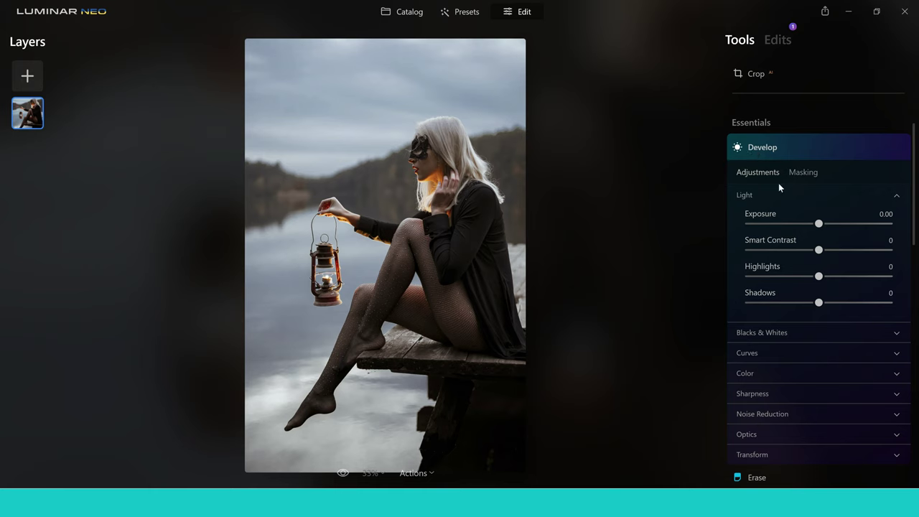
drag(822, 227, 836, 228)
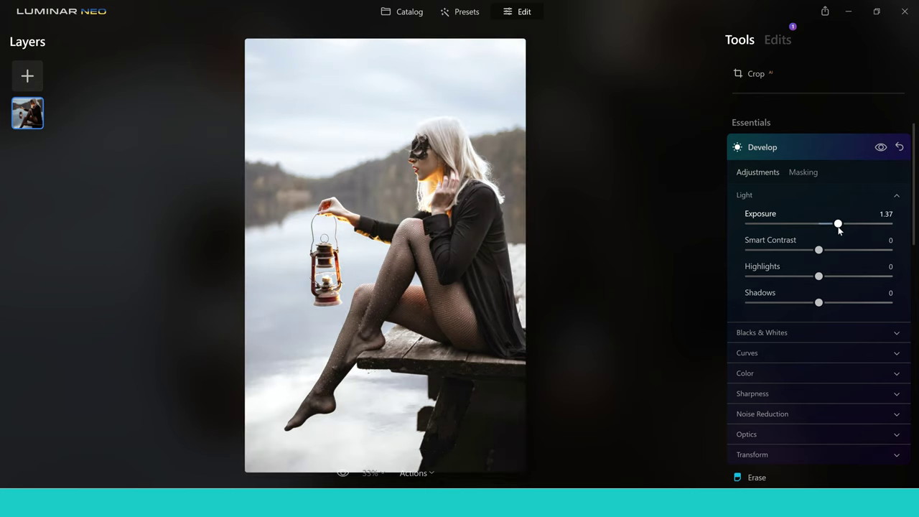
click(899, 148)
Step: Mask the woman in Develop using the Human category of Mask AI, and show the mask overlay
click(801, 172)
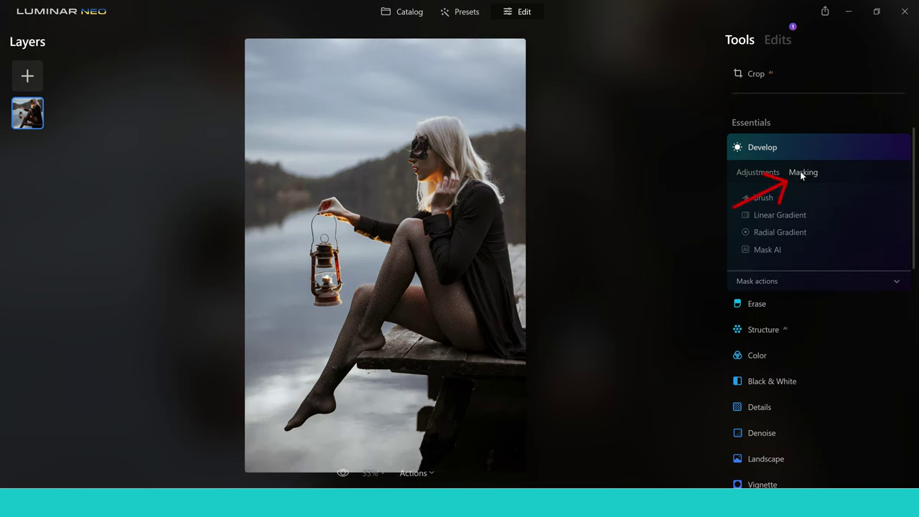
click(761, 250)
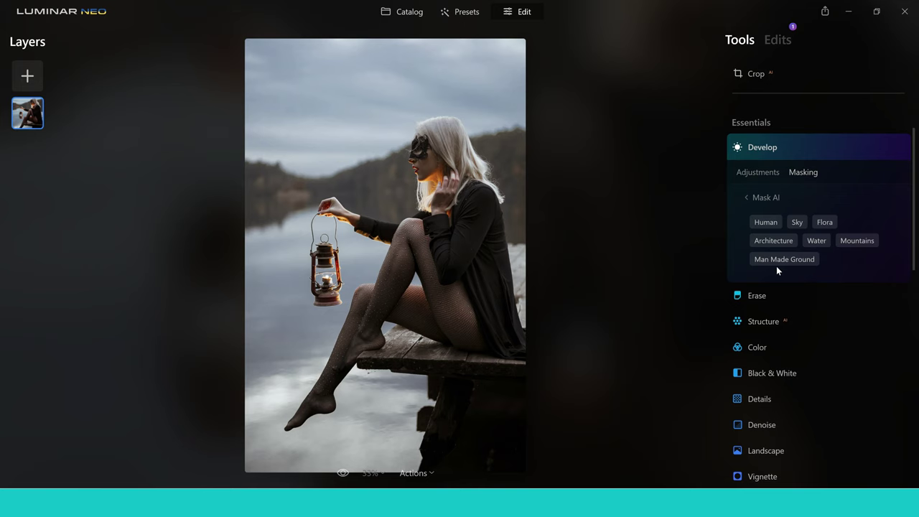
click(769, 223)
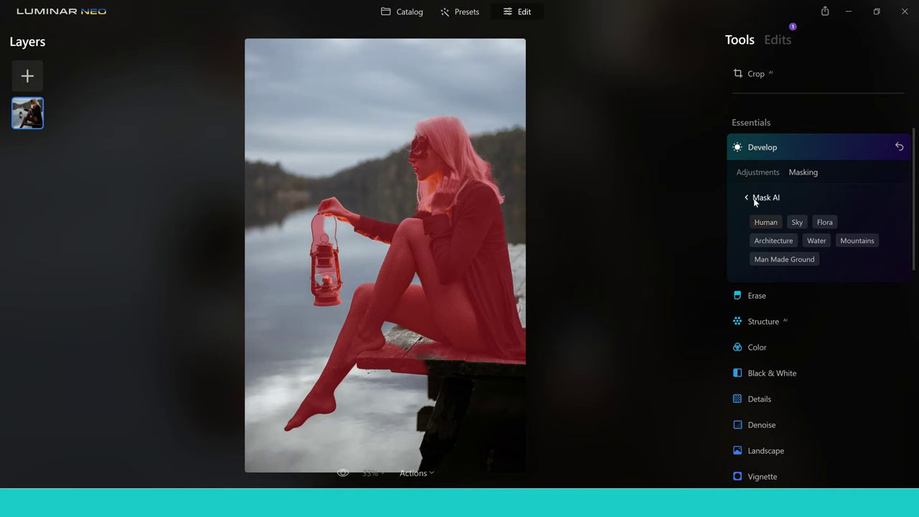
click(753, 199)
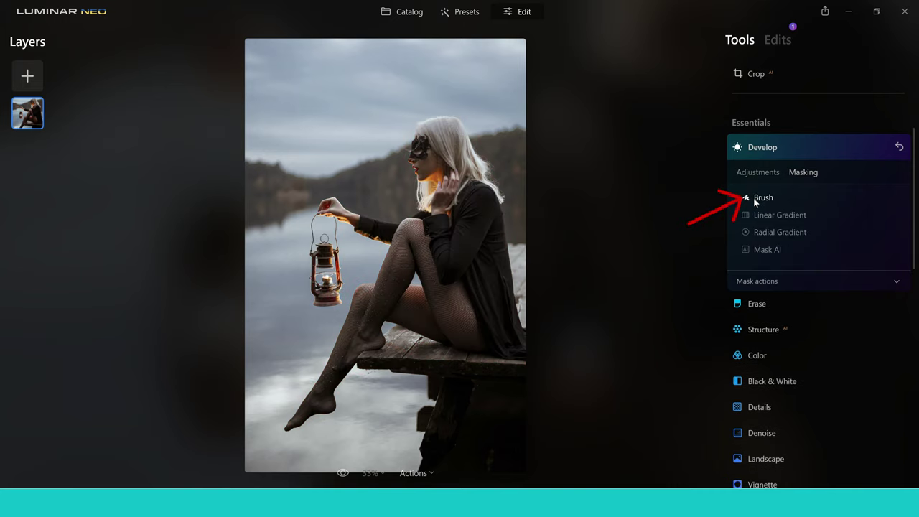
click(896, 284)
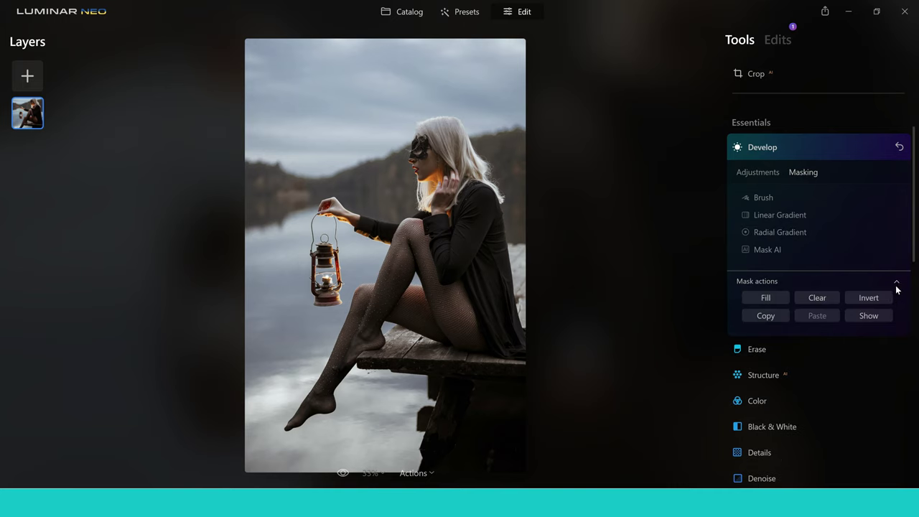
click(870, 317)
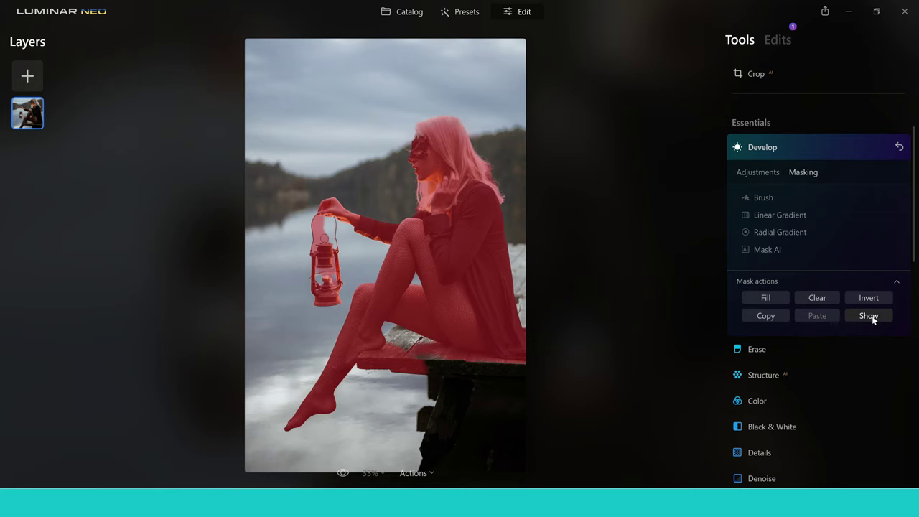
Step: Erase the mask from the wooden dock around the woman's legs and foot, starting with an eraser brush of size 25
click(765, 199)
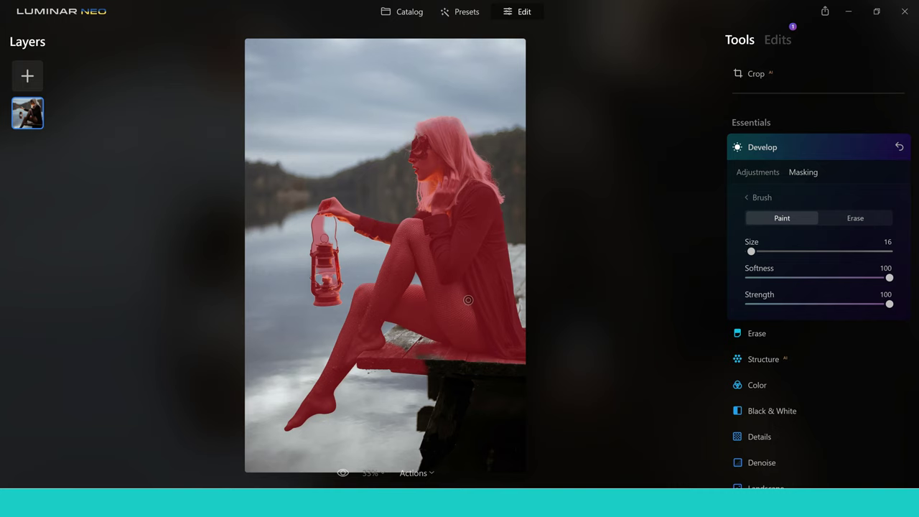
click(842, 219)
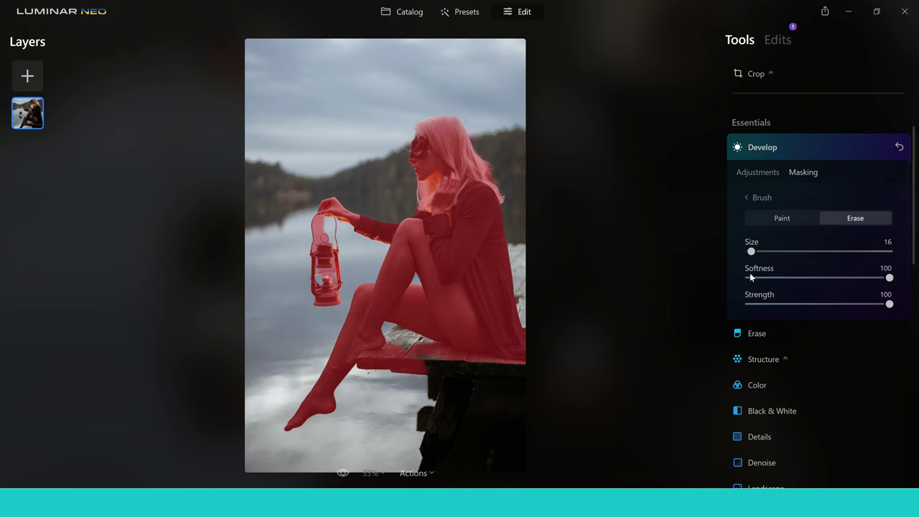
mouse_move(751, 251)
mouse_down()
mouse_move(763, 251)
mouse_move(754, 251)
mouse_up()
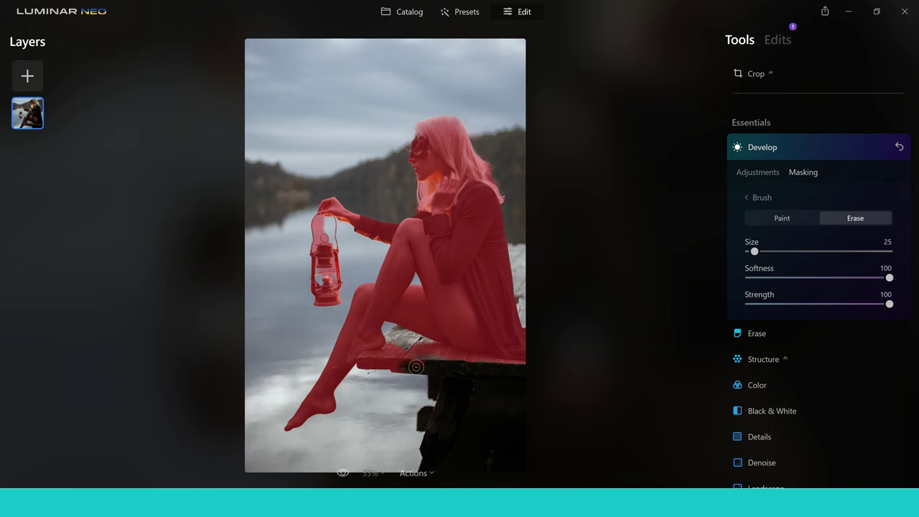
mouse_move(405, 361)
mouse_down()
mouse_move(448, 365)
mouse_move(472, 364)
mouse_move(423, 348)
mouse_move(450, 363)
mouse_move(525, 367)
mouse_move(474, 367)
mouse_up()
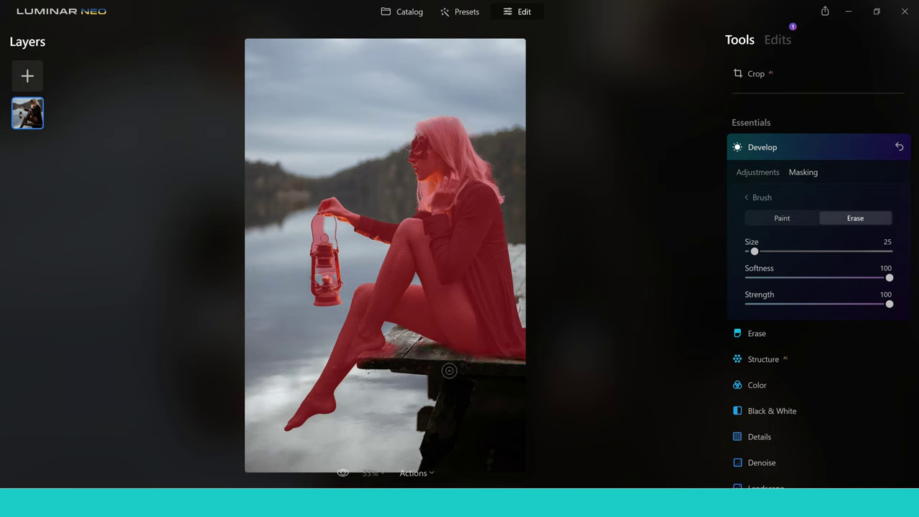
key(bracketleft)
key(bracketleft)
mouse_move(393, 355)
mouse_down()
mouse_move(361, 366)
mouse_move(395, 348)
mouse_up()
Step: Erase the mask from the see-through gaps inside the lantern's handle and frame using a small brush
key(ctrl+equal)
key(ctrl+equal)
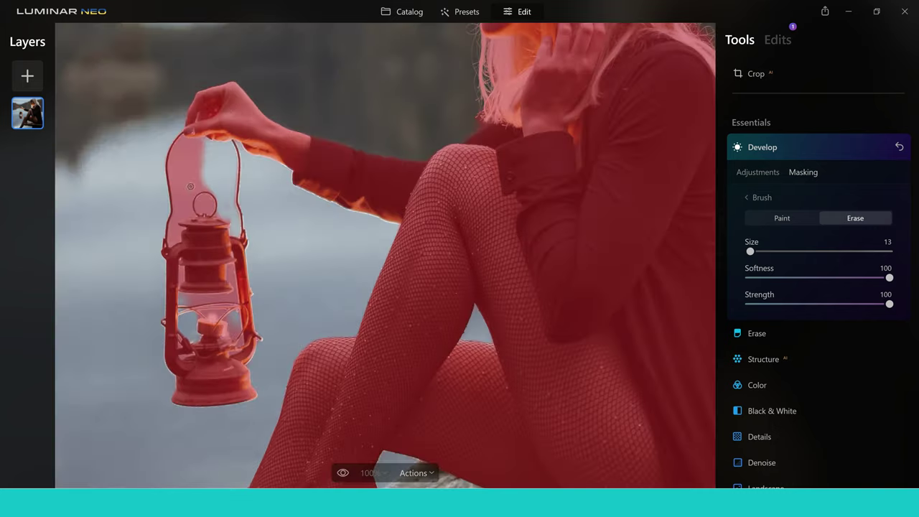
key(bracketright)
key(bracketright)
mouse_move(188, 166)
mouse_down()
mouse_move(199, 148)
mouse_move(181, 149)
mouse_move(183, 200)
mouse_move(202, 174)
mouse_move(180, 202)
mouse_move(175, 155)
mouse_move(217, 178)
mouse_move(207, 208)
mouse_move(181, 214)
mouse_move(173, 236)
mouse_move(180, 189)
mouse_move(232, 284)
mouse_move(233, 273)
mouse_move(189, 300)
mouse_move(230, 295)
mouse_move(179, 280)
mouse_move(224, 347)
mouse_move(235, 315)
mouse_move(207, 309)
mouse_move(240, 340)
mouse_up()
key(bracketleft)
key(bracketleft)
key(alt)
key(ctrl+0)
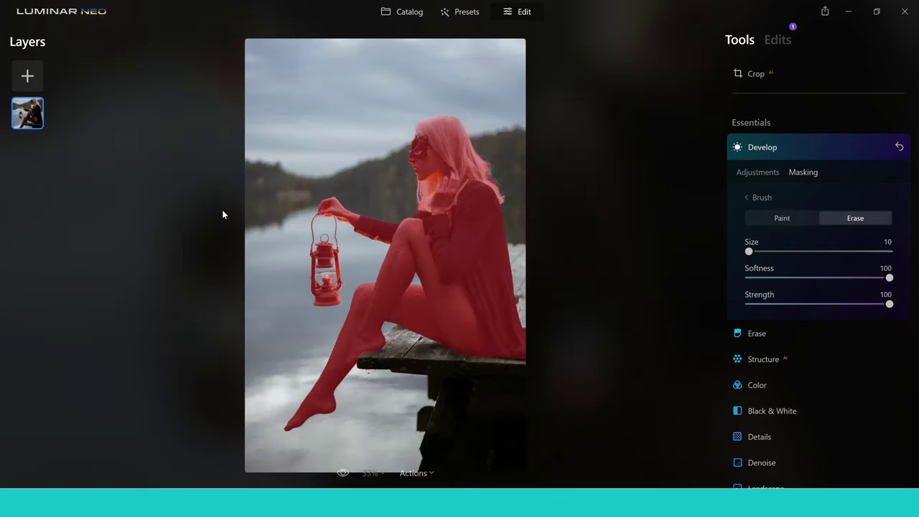
key(alt)
Step: Raise the Exposure of the masked woman and lantern to 0.46 in Develop
click(748, 172)
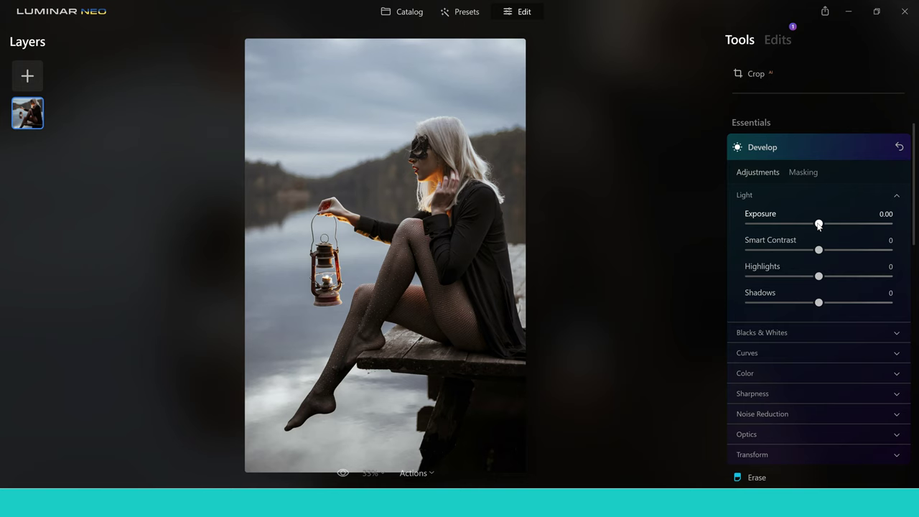
drag(819, 225, 825, 228)
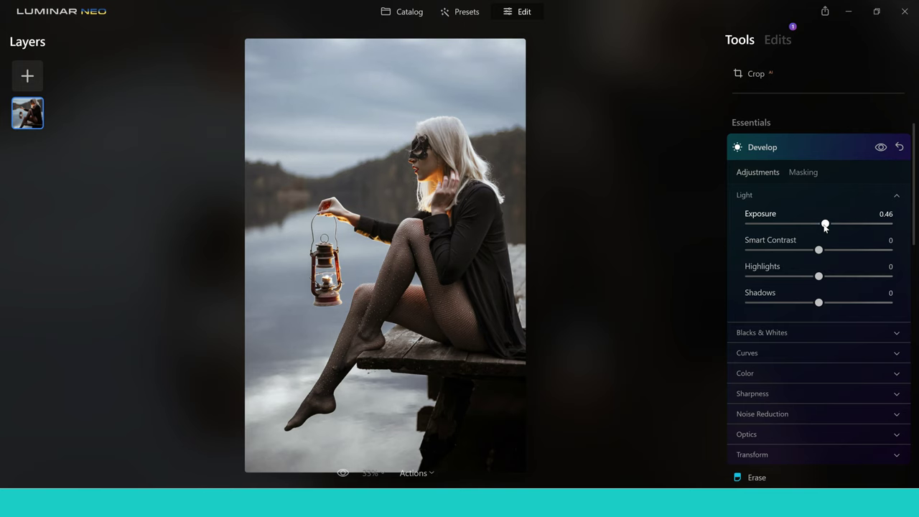
Step: Invert the Develop mask to cover the background instead of the woman, and copy the inverted mask
click(801, 173)
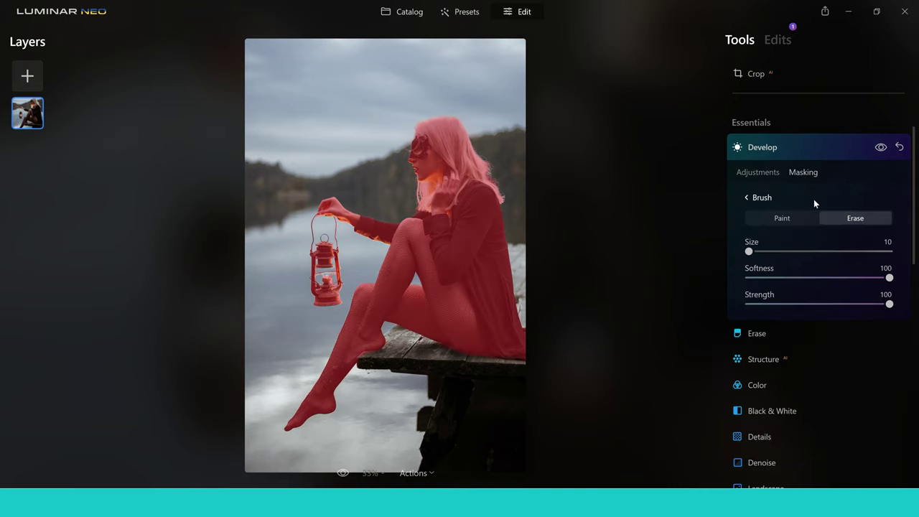
click(752, 198)
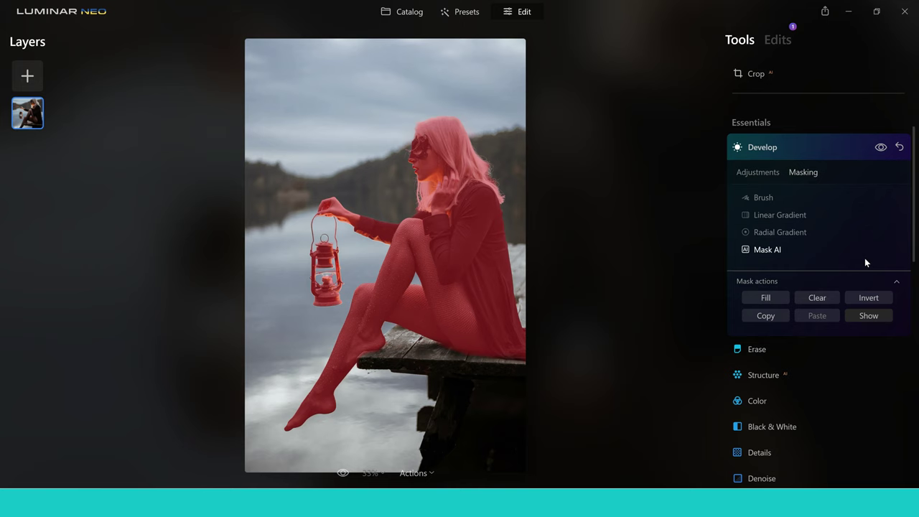
click(858, 298)
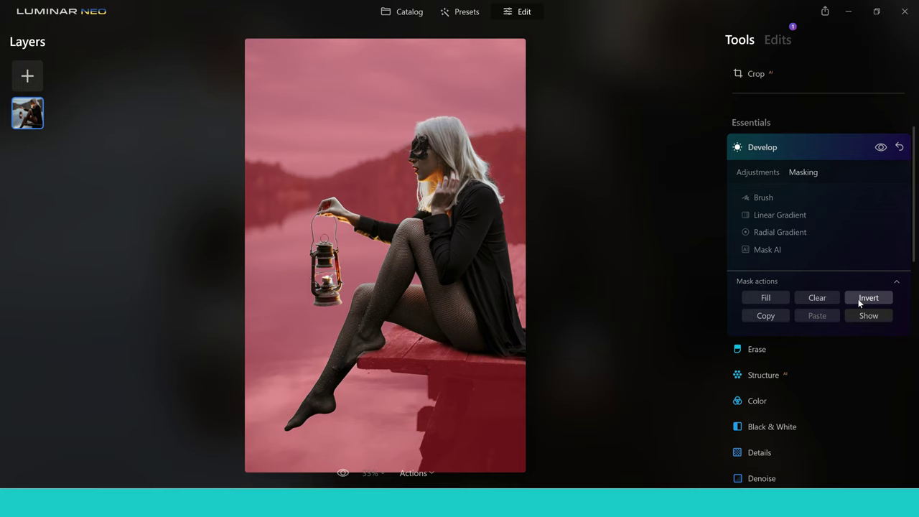
click(772, 316)
click(759, 147)
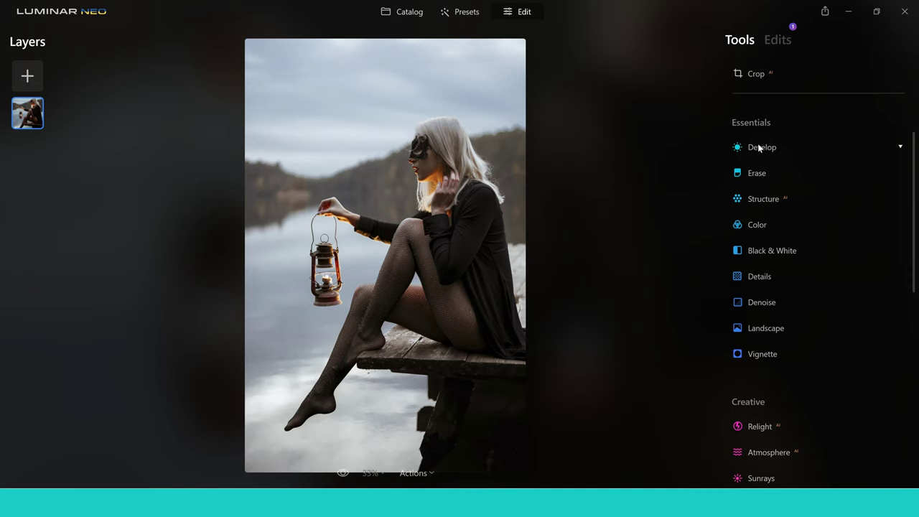
click(759, 199)
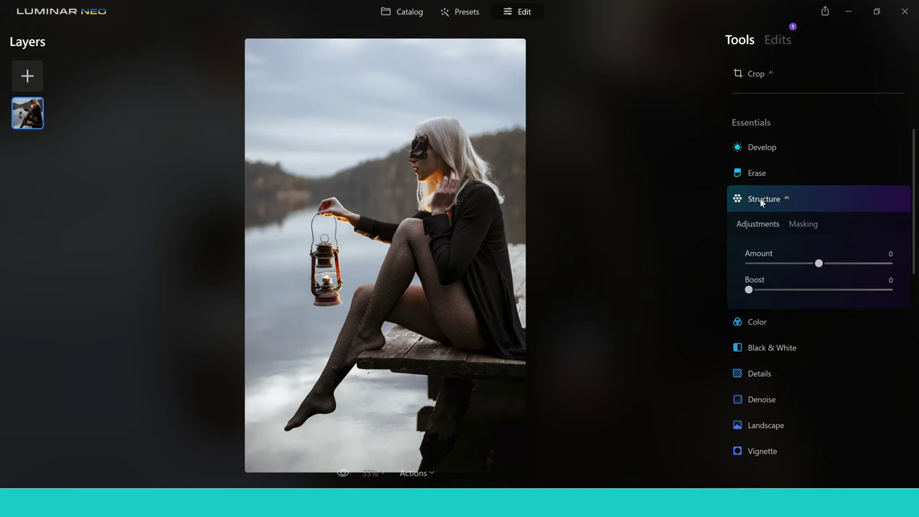
click(759, 324)
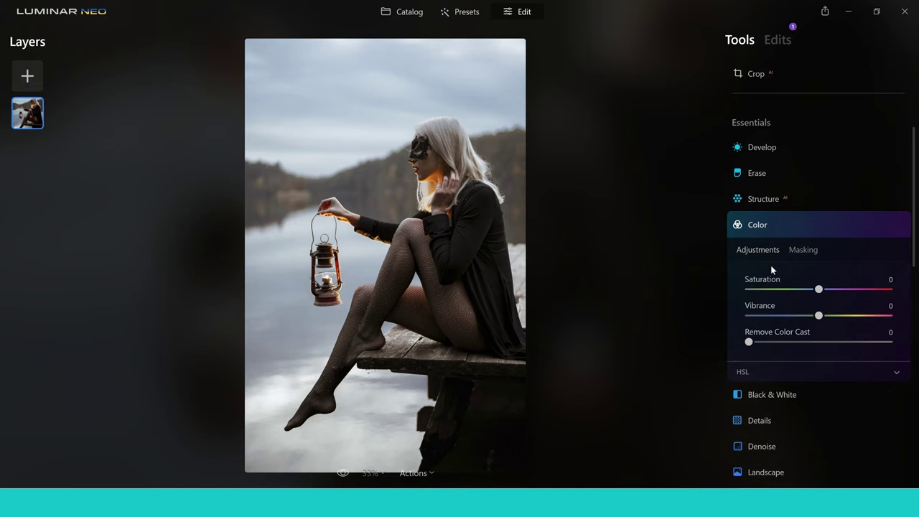
Step: Paste the copied background mask into a fresh Develop adjustment
click(763, 147)
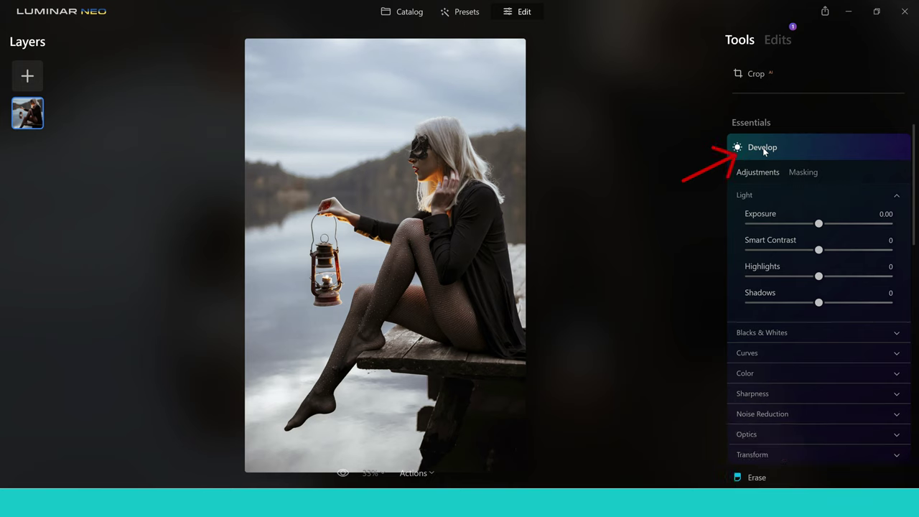
click(803, 173)
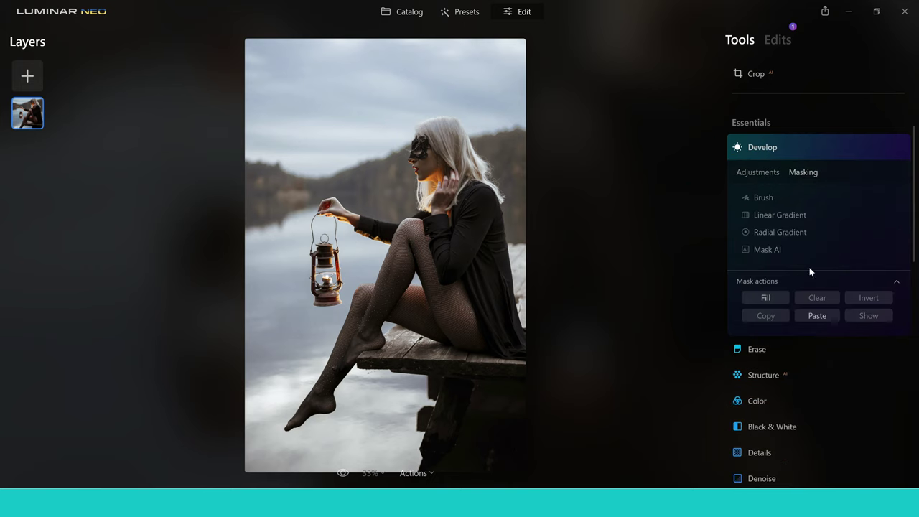
click(817, 316)
Step: Lower the masked background's Exposure to -1.95 and compare the edit with the original photo
click(759, 174)
drag(819, 226, 793, 228)
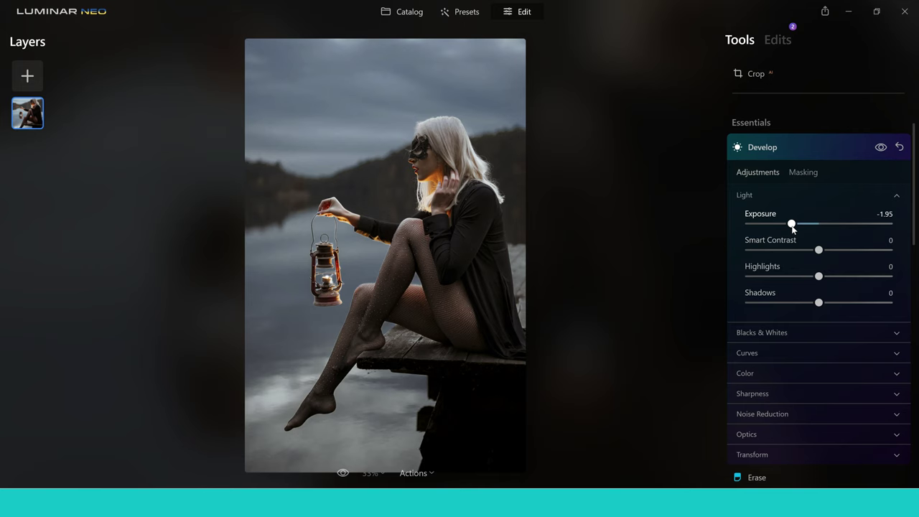
drag(793, 228, 793, 228)
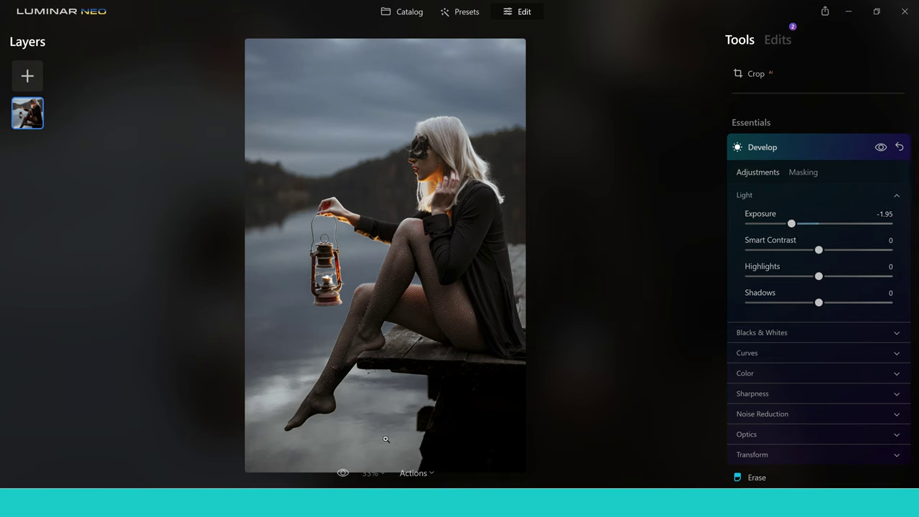
click(343, 473)
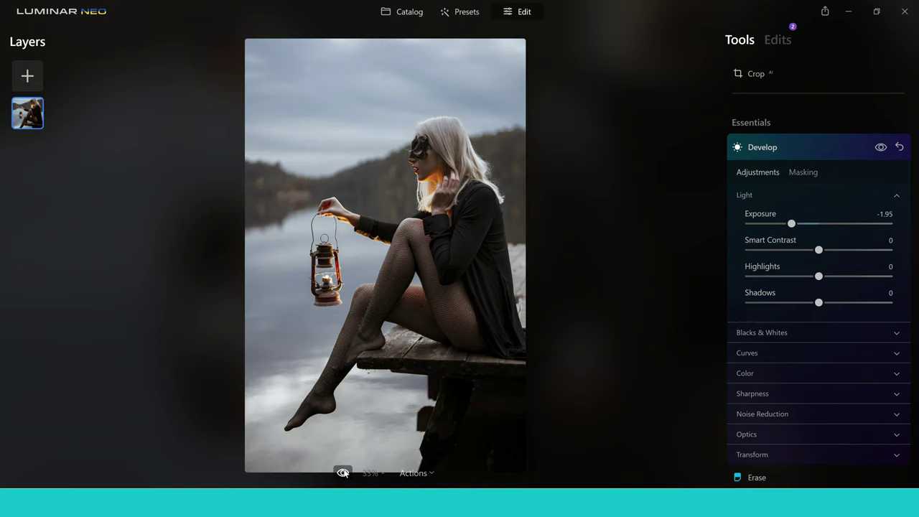
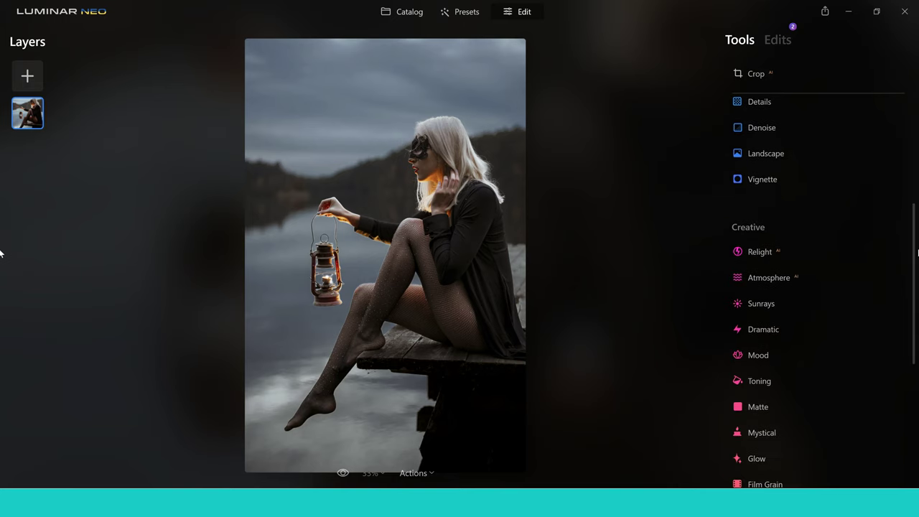
Step: Paste the copied background mask into the Atmosphere AI tool and open its Fog adjustments
click(788, 277)
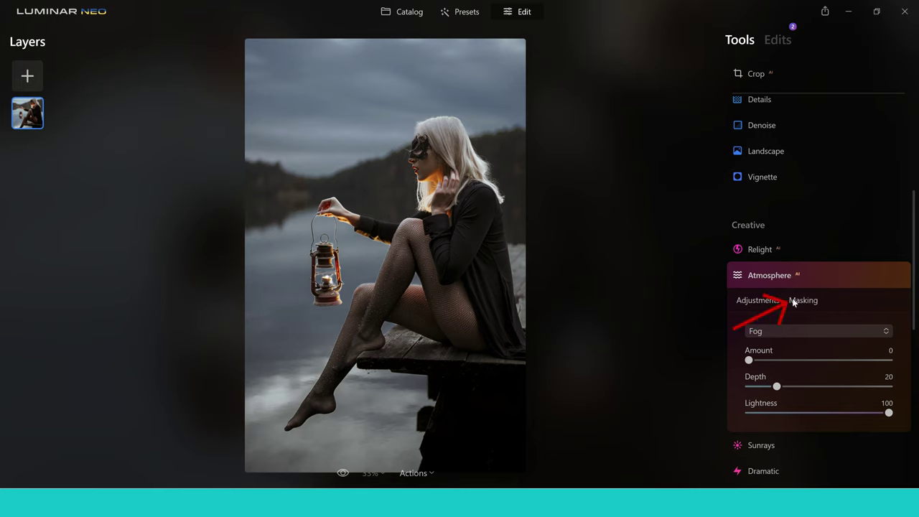
click(802, 300)
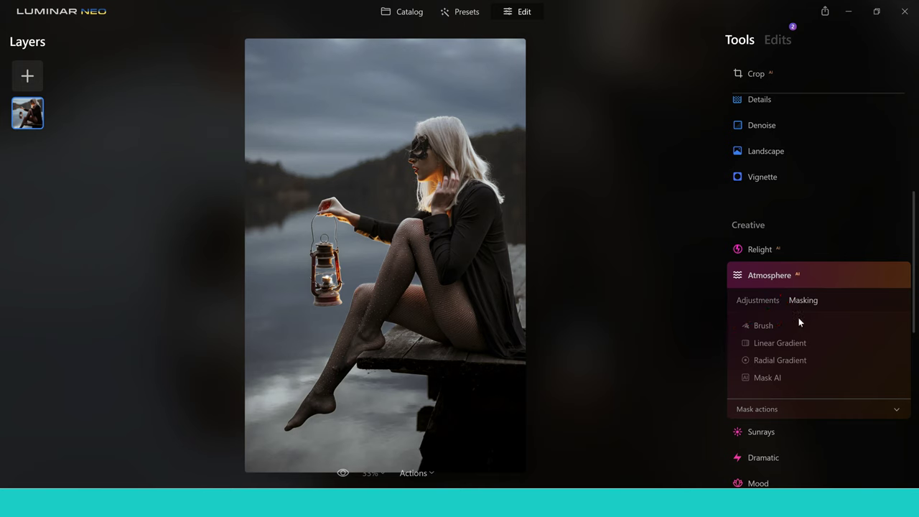
click(778, 408)
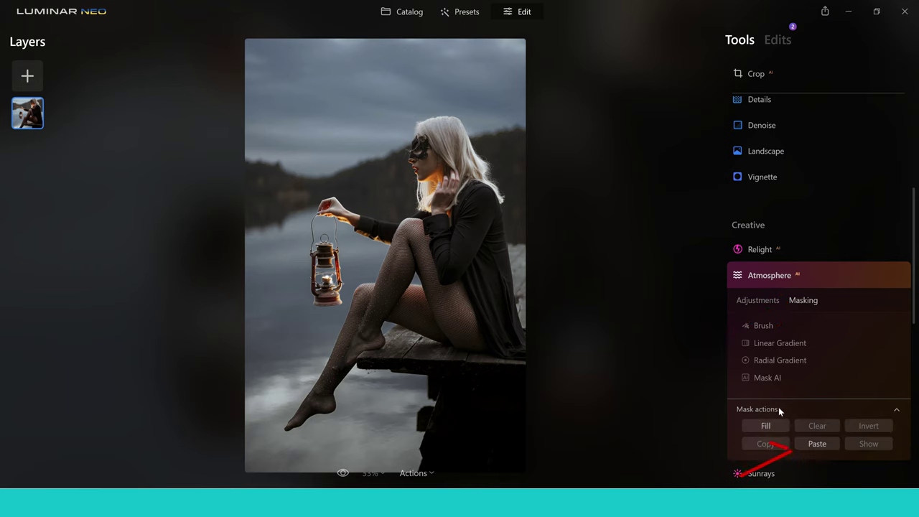
click(809, 447)
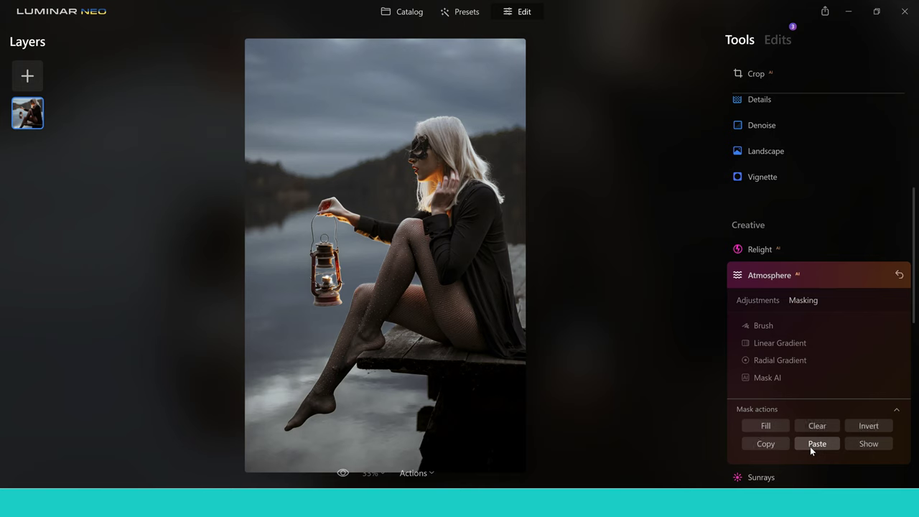
click(765, 300)
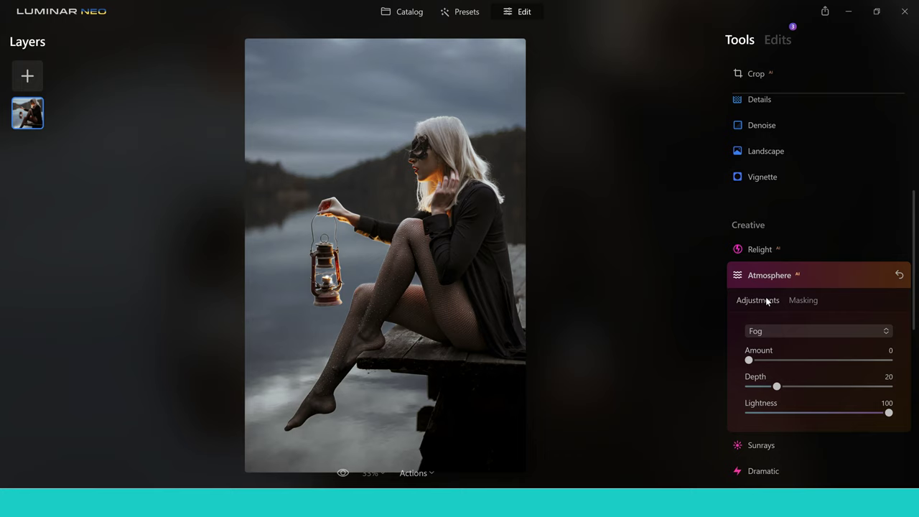
Step: Switch the Atmosphere AI effect to Haze with Amount 97 and Depth 100, and close the tool
click(885, 333)
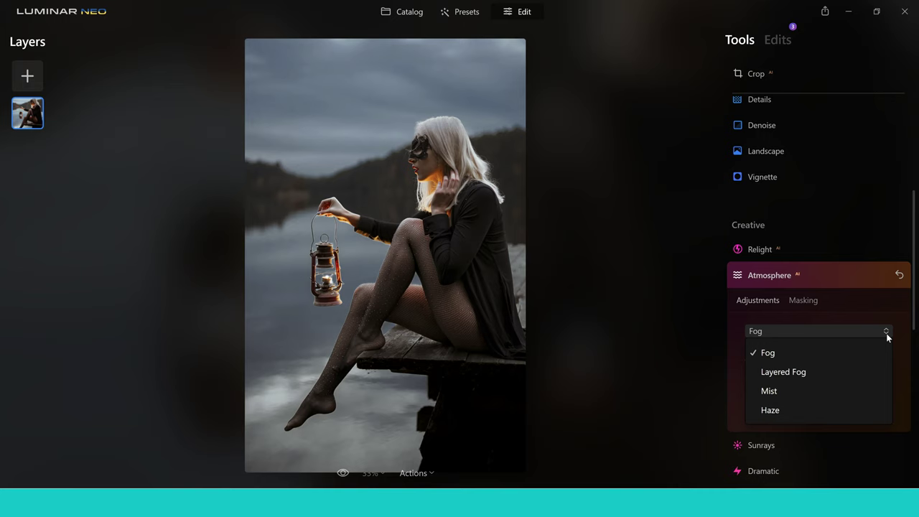
click(790, 411)
drag(749, 359, 888, 361)
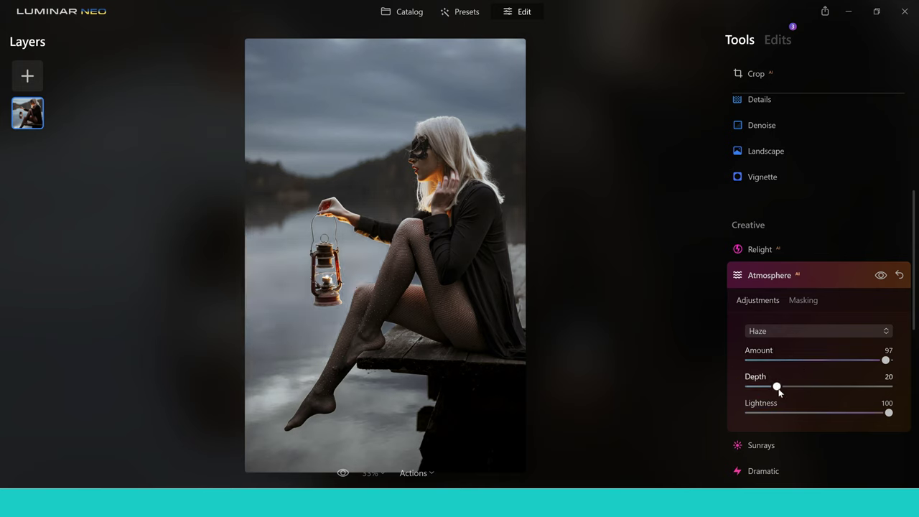
drag(777, 388, 888, 389)
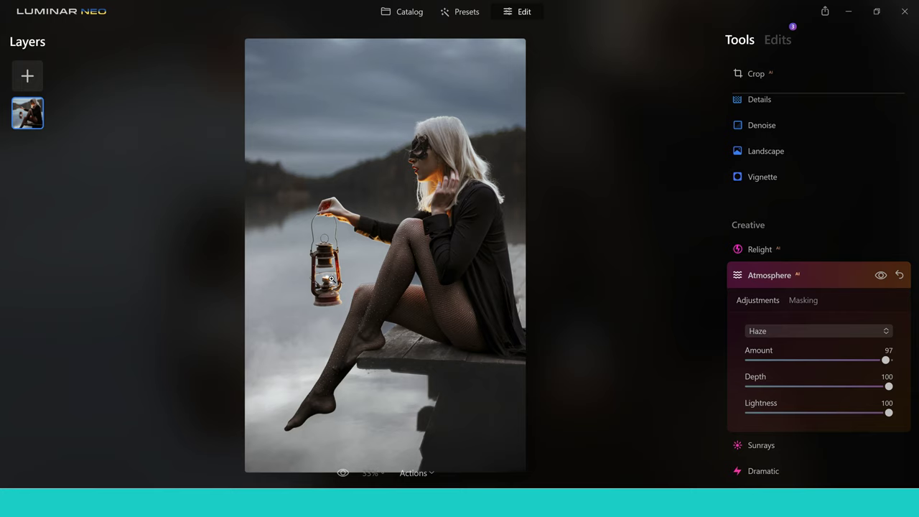
click(773, 276)
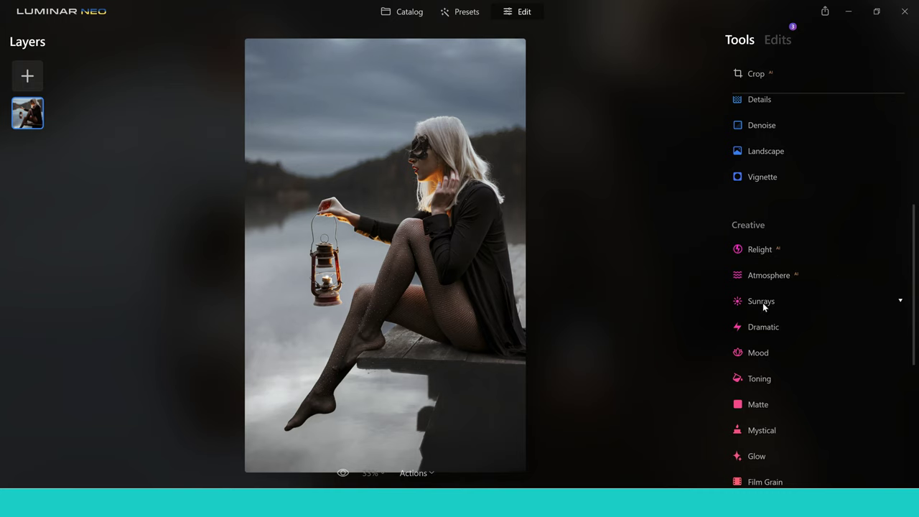
Step: Add Sunrays with the sun center placed on the lantern's flame and set the Amount to 42
click(762, 302)
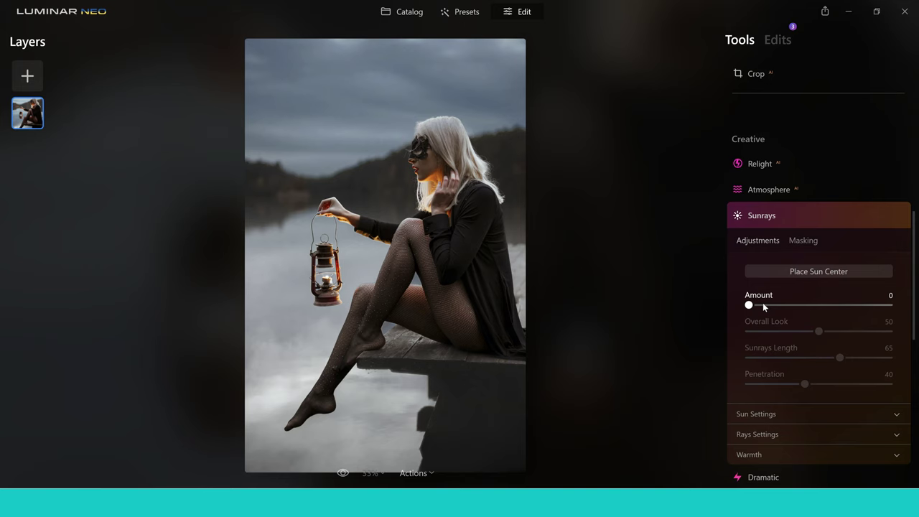
click(822, 274)
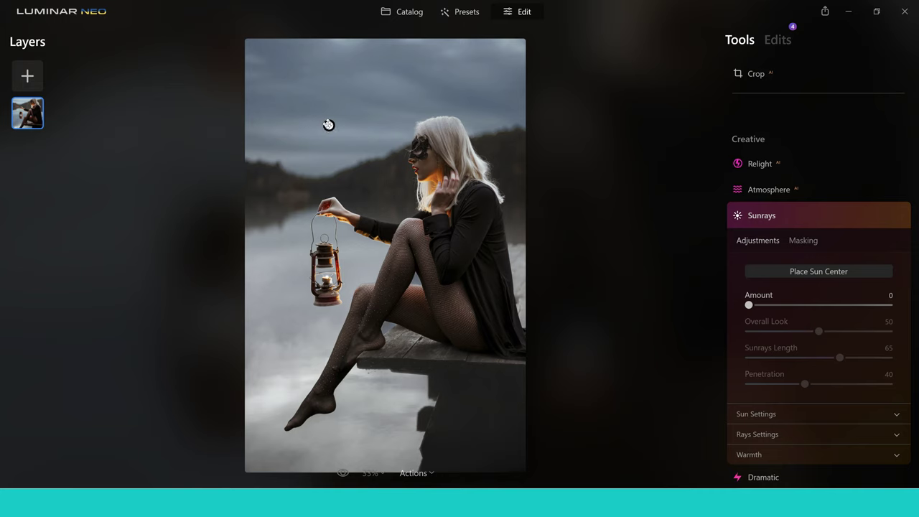
drag(328, 125, 325, 277)
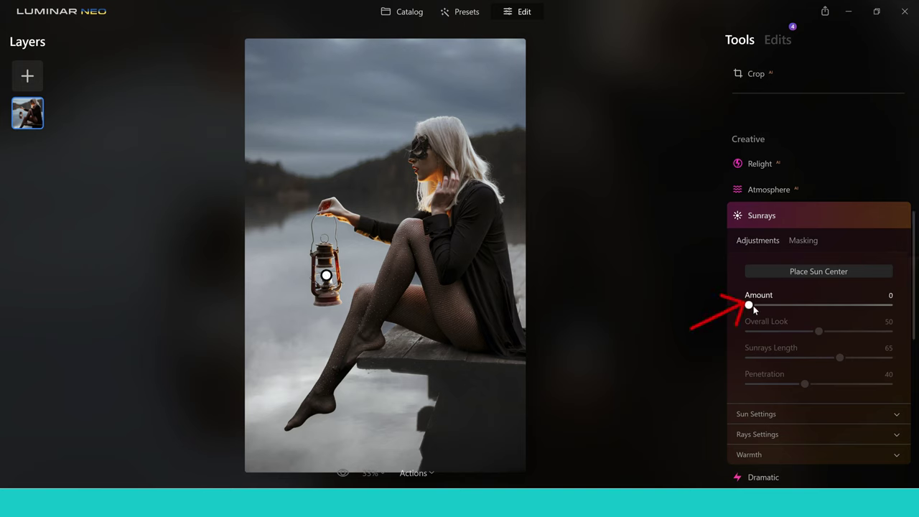
drag(750, 306, 812, 307)
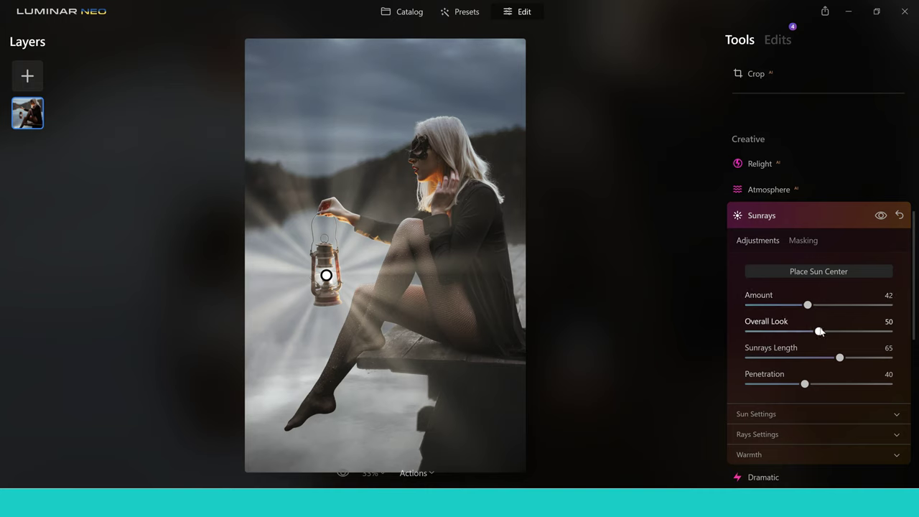
Step: Set the Sunrays Overall Look to 17, Sunrays Length to 8 and Penetration to 47
drag(813, 335, 779, 335)
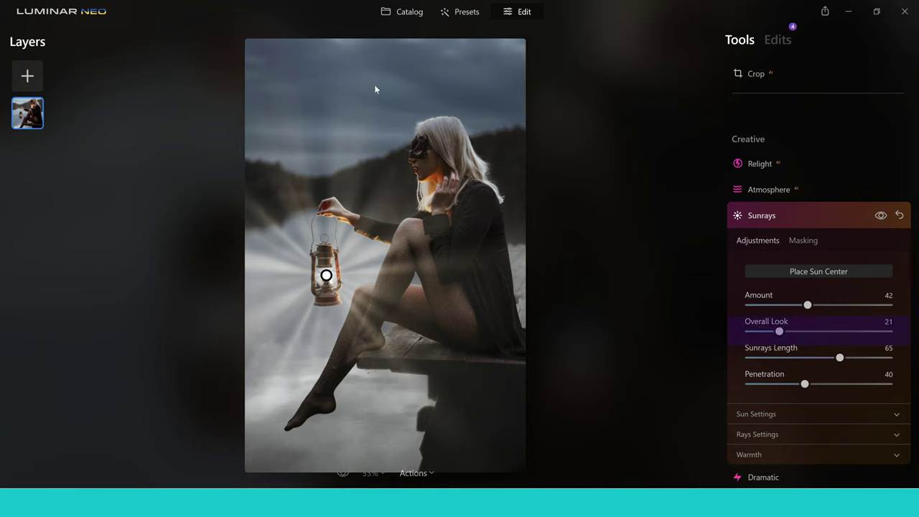
mouse_move(780, 335)
mouse_down()
mouse_move(817, 331)
mouse_move(774, 331)
mouse_up()
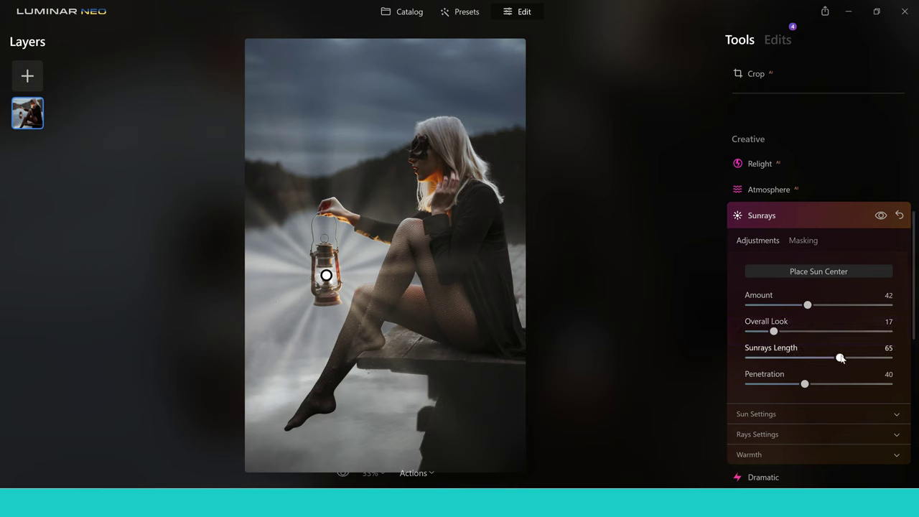
drag(840, 358, 761, 358)
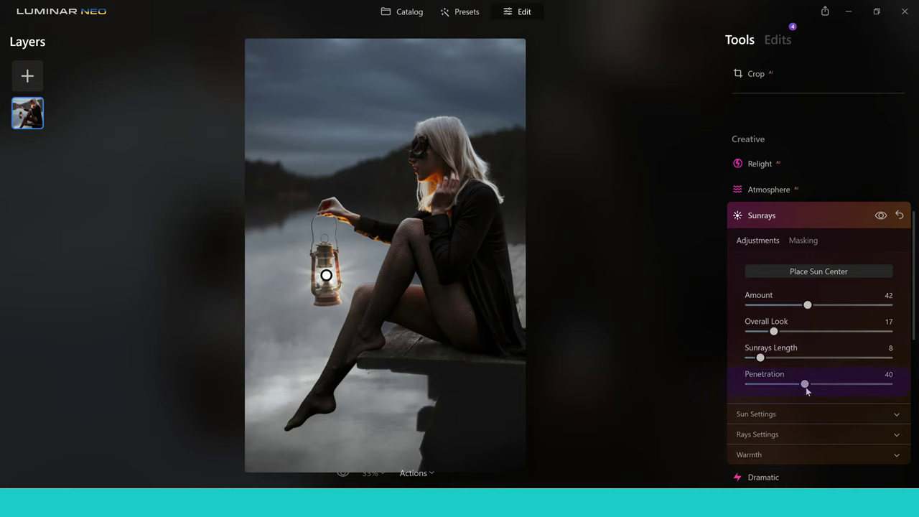
drag(805, 387, 814, 388)
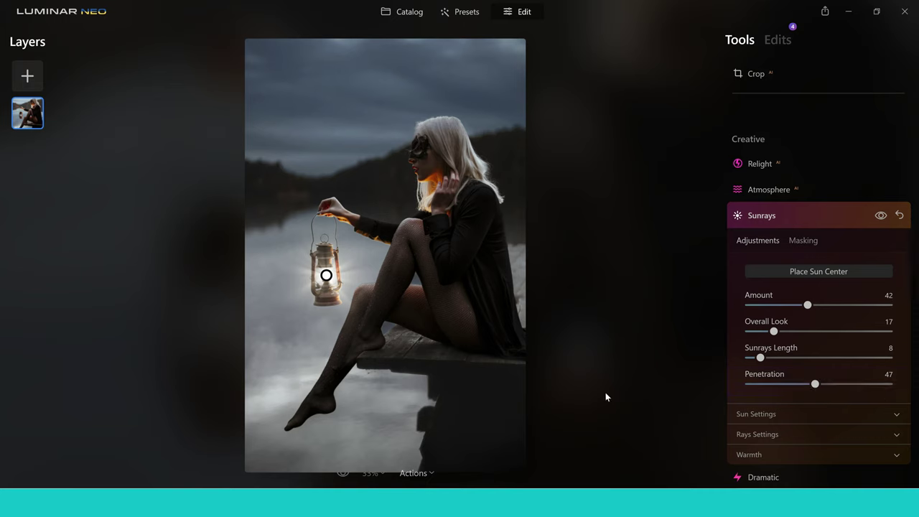
Step: Set the lantern light's Sun Radius to 67, Sun Glow Radius to 81 and Sun Glow Amount to 74
click(902, 416)
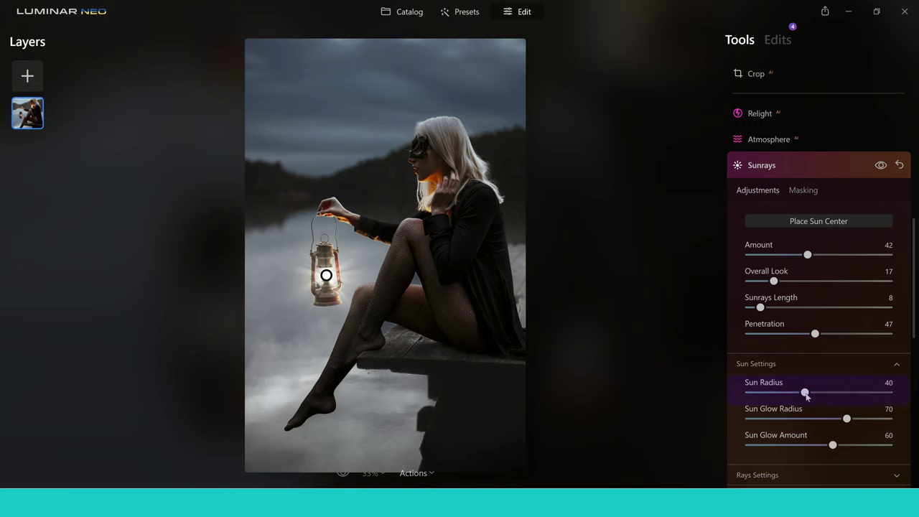
click(821, 393)
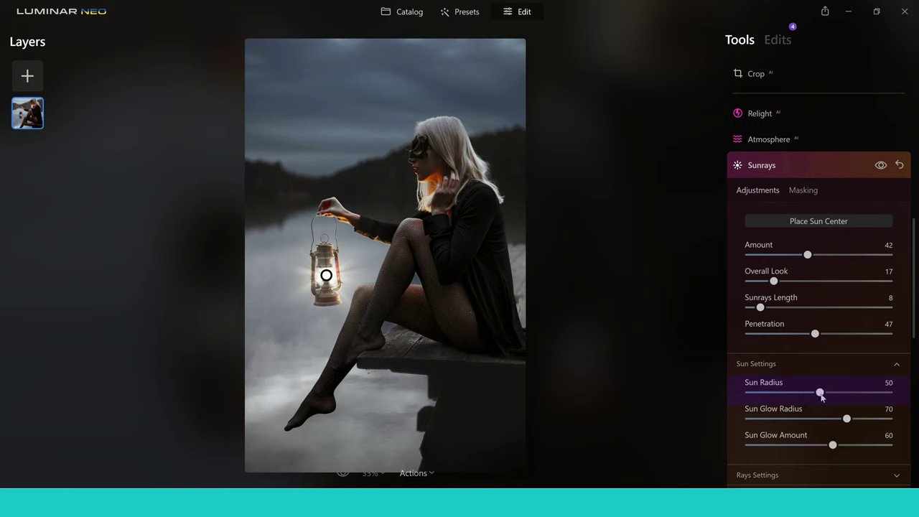
drag(830, 395, 853, 445)
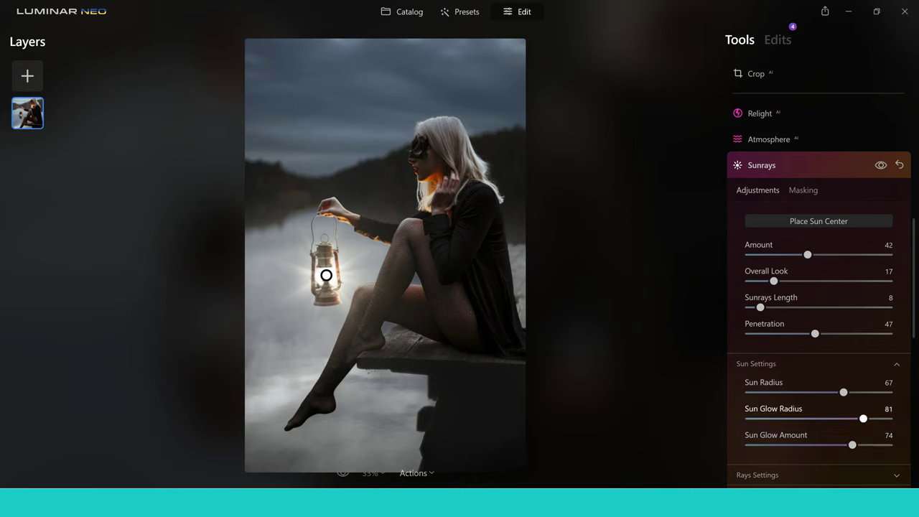
click(897, 373)
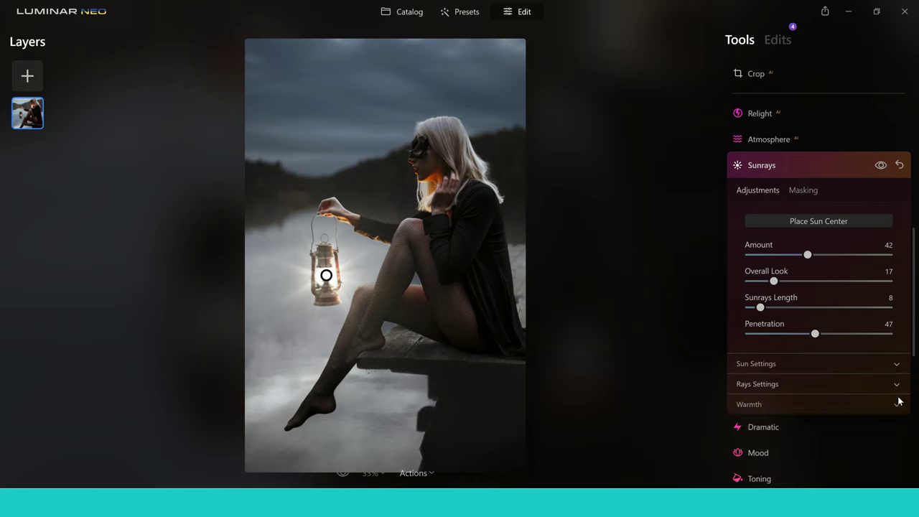
Step: Reduce the Number of Sunrays to 0 in the rays settings
click(897, 385)
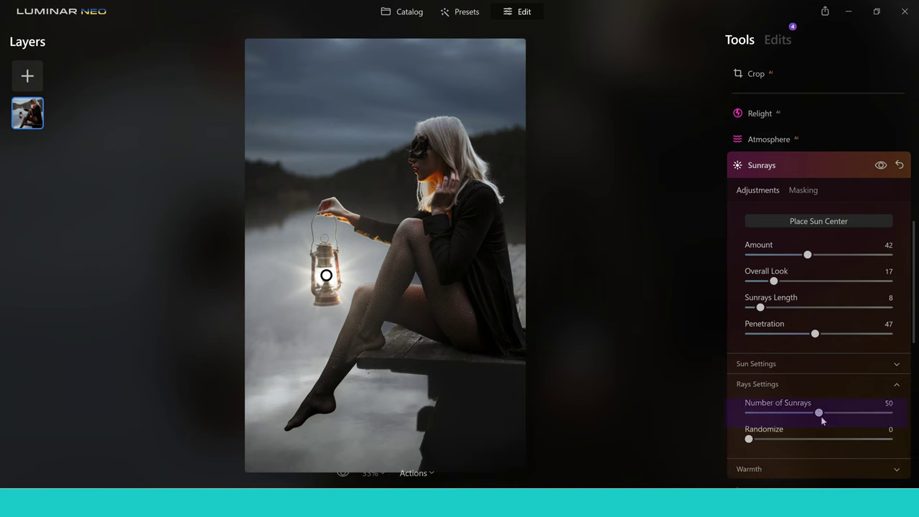
drag(818, 414, 722, 421)
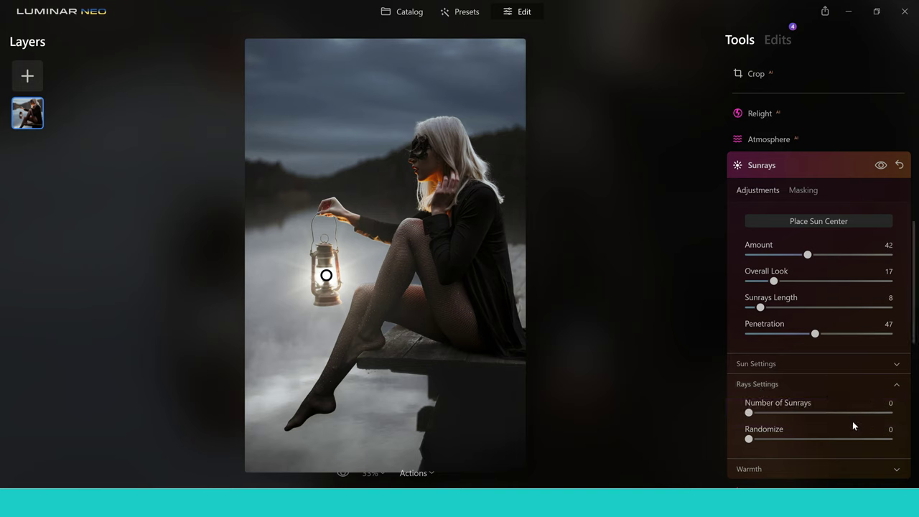
click(895, 388)
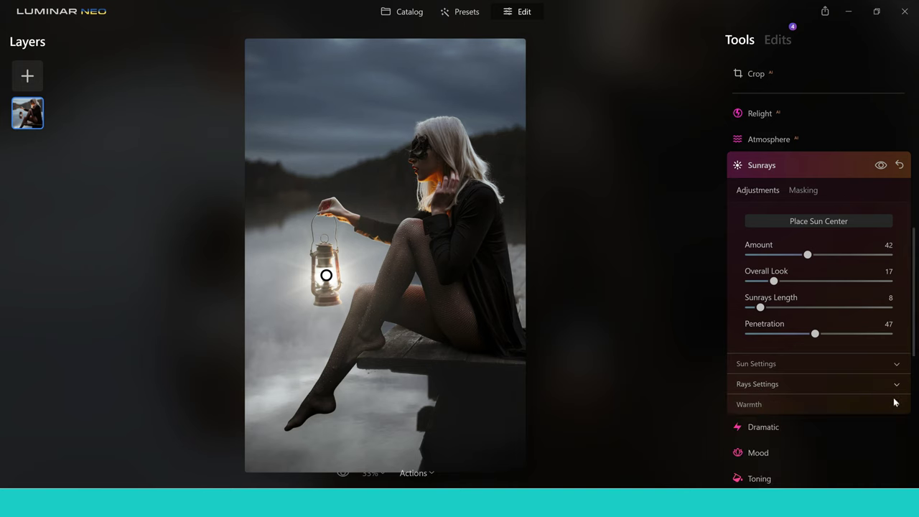
Step: Warm the lantern glow with Sun Warmth 49 and Sunrays Warmth 50, and close the Sunrays tool
click(894, 405)
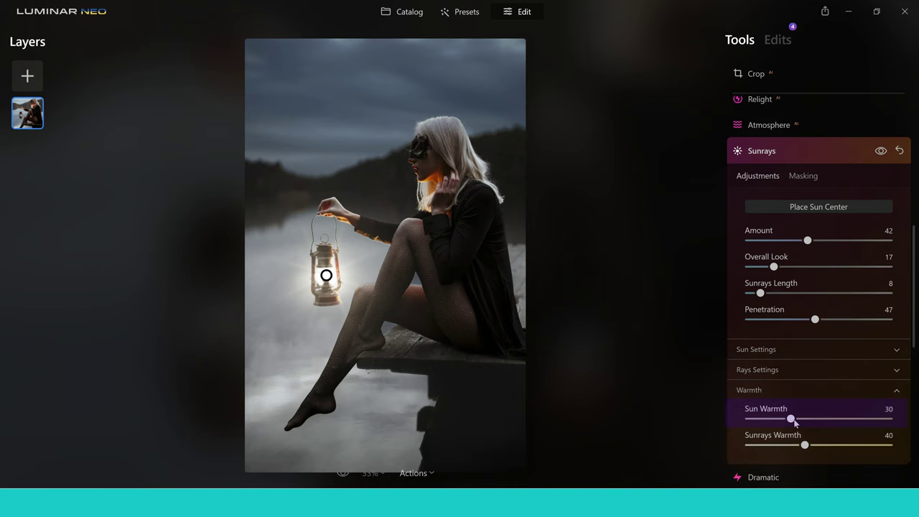
drag(799, 419, 815, 426)
drag(817, 424, 817, 449)
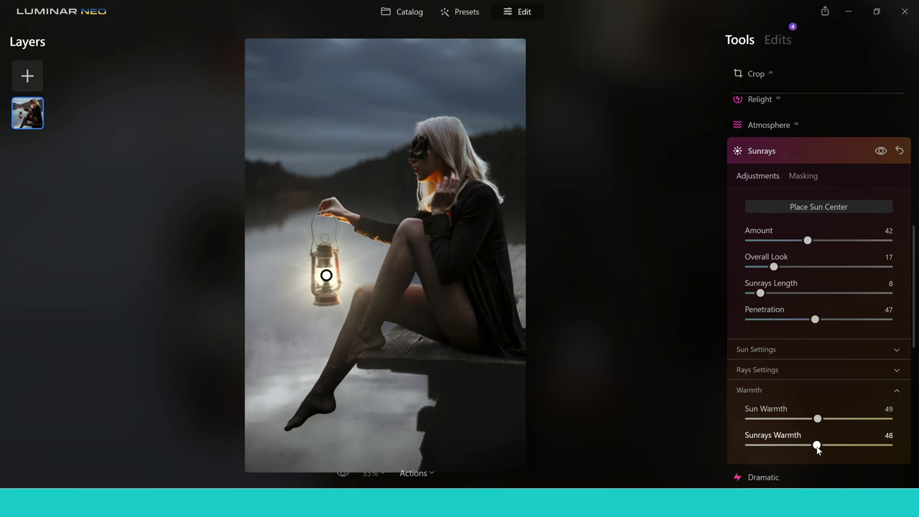
drag(817, 445, 821, 446)
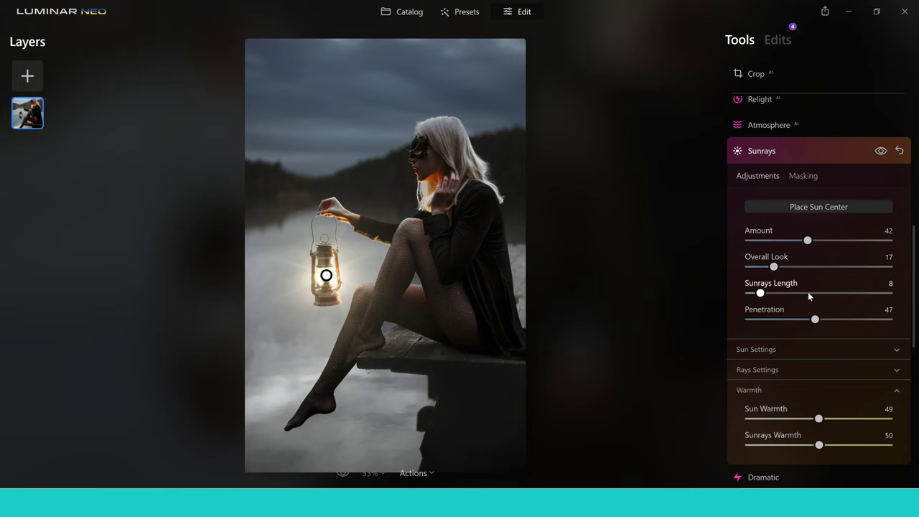
click(764, 152)
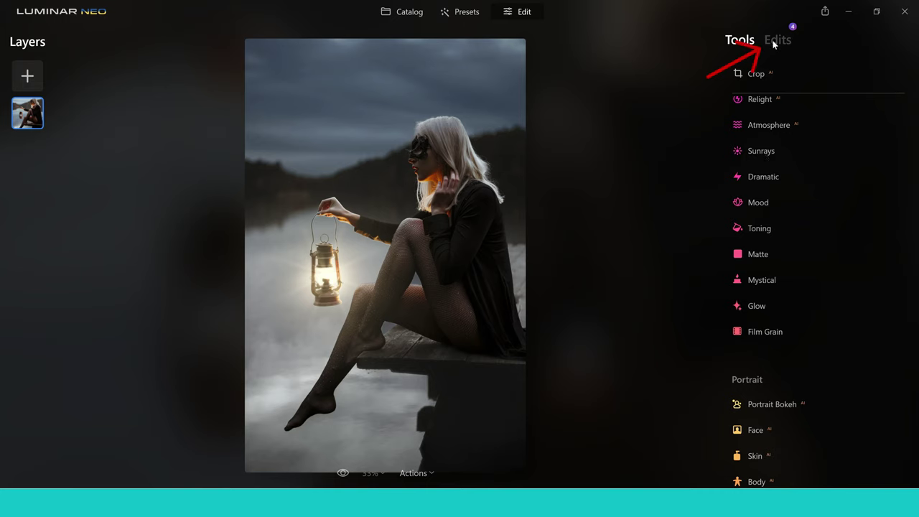
Step: Review the applied edits and the Sunrays entry's stored settings, and return to the list of tools
click(774, 41)
click(760, 120)
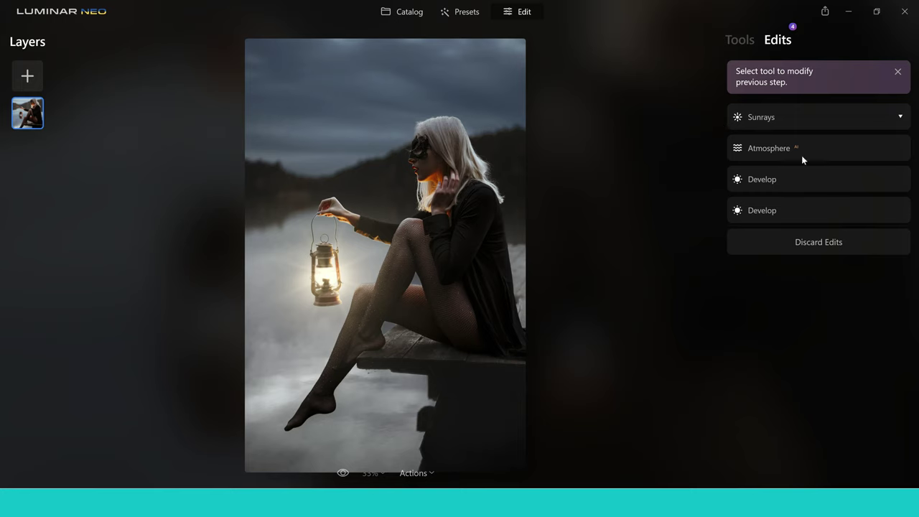
click(762, 119)
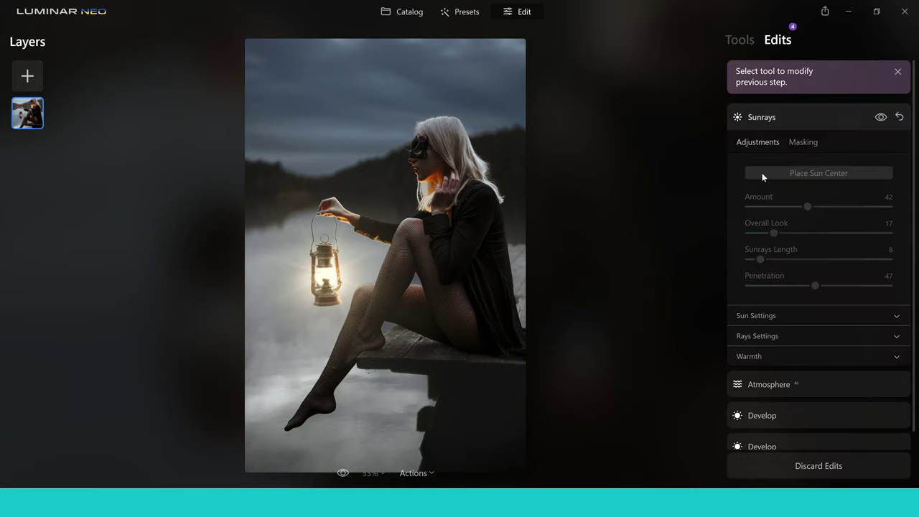
click(747, 113)
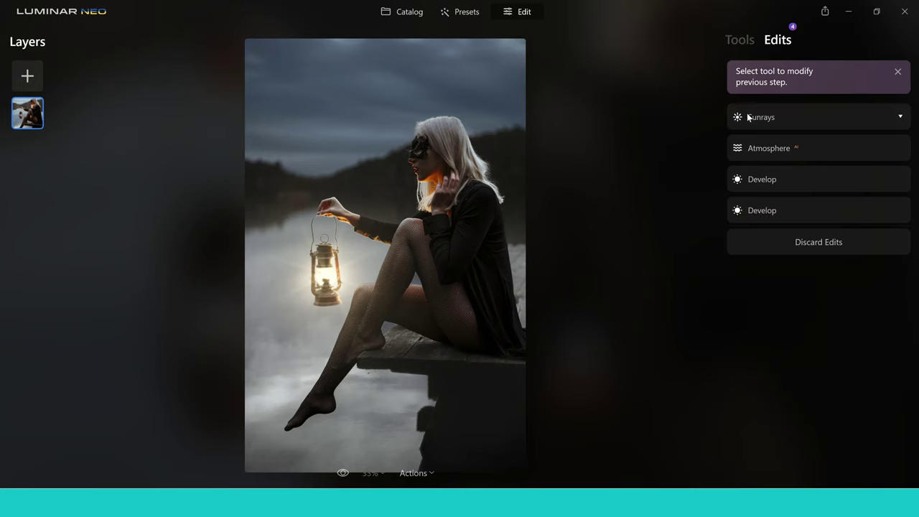
click(741, 41)
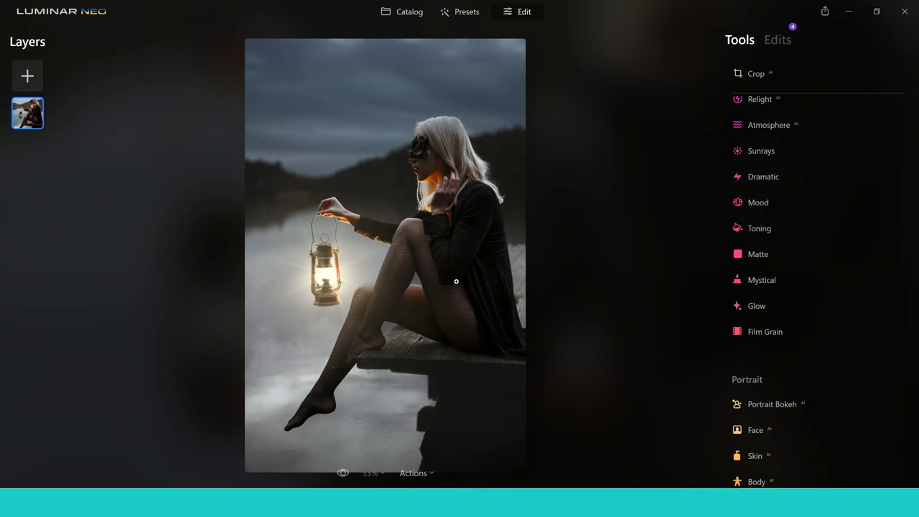
Step: Reopen the earliest Develop edit from the applied edits and copy its mask
click(788, 39)
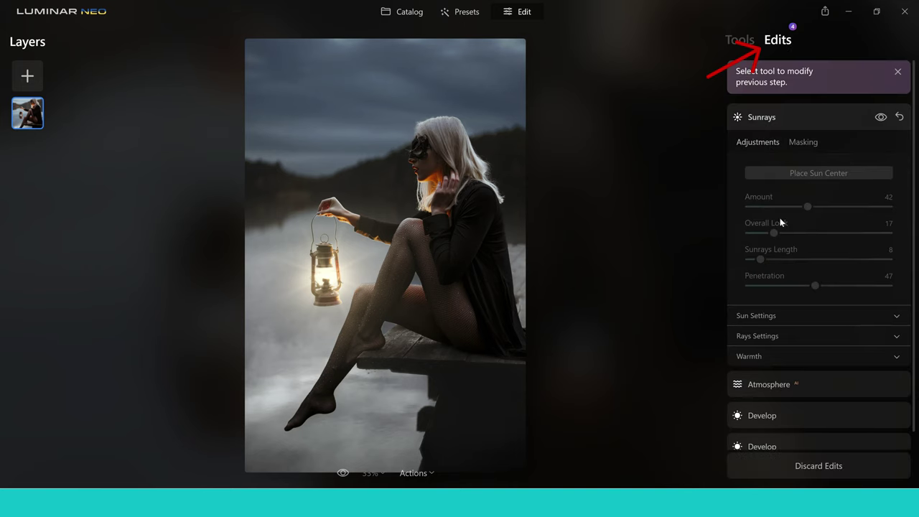
click(754, 120)
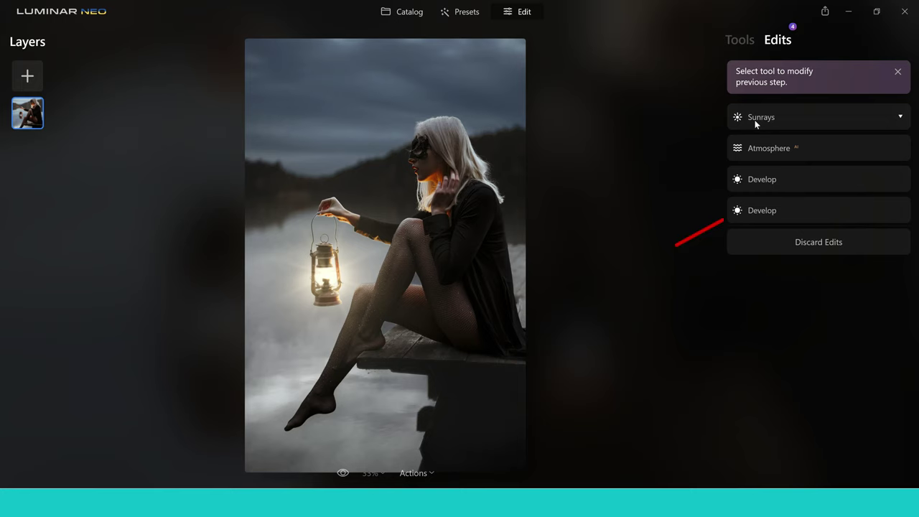
click(762, 210)
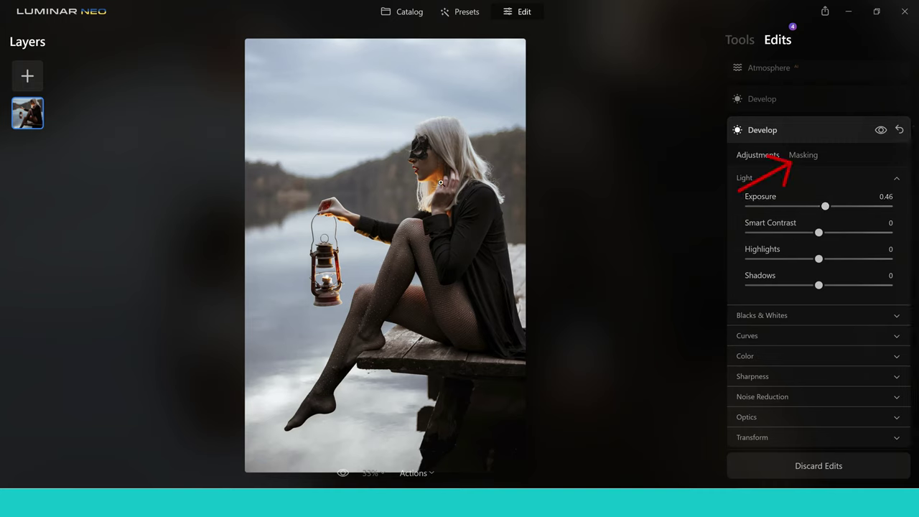
click(807, 156)
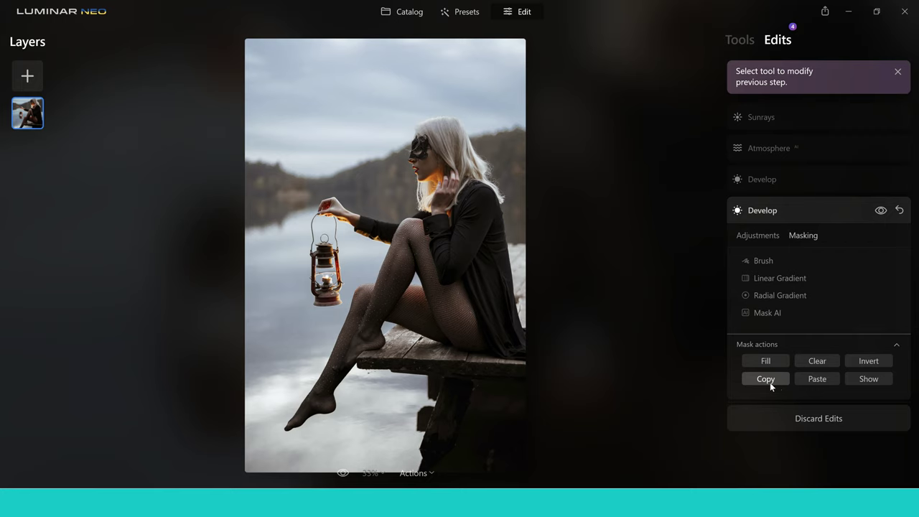
Step: Paste the copied mask into the Toning tool and check its overlay on the woman and lantern
click(756, 116)
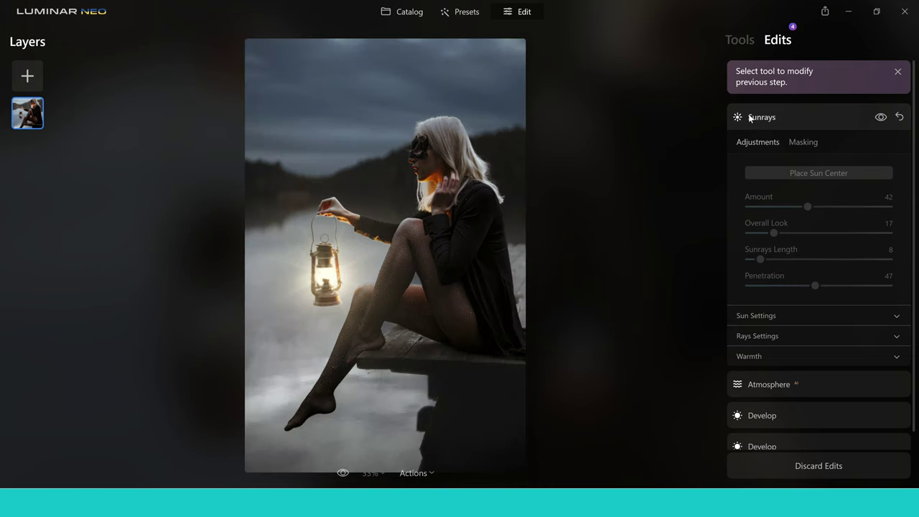
click(751, 118)
click(743, 41)
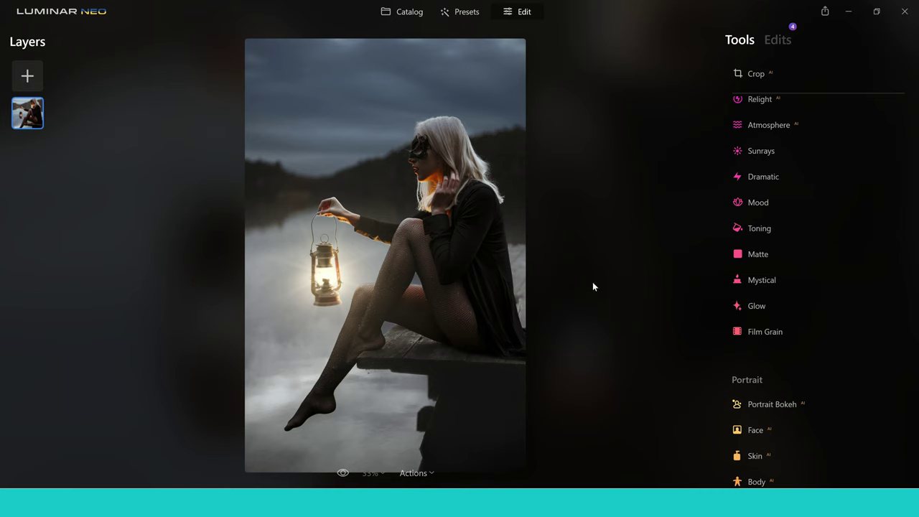
click(761, 231)
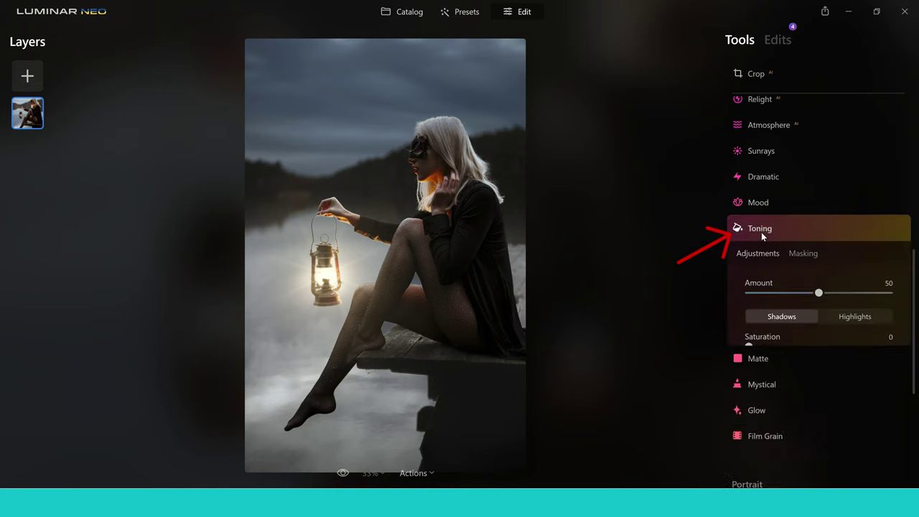
click(796, 252)
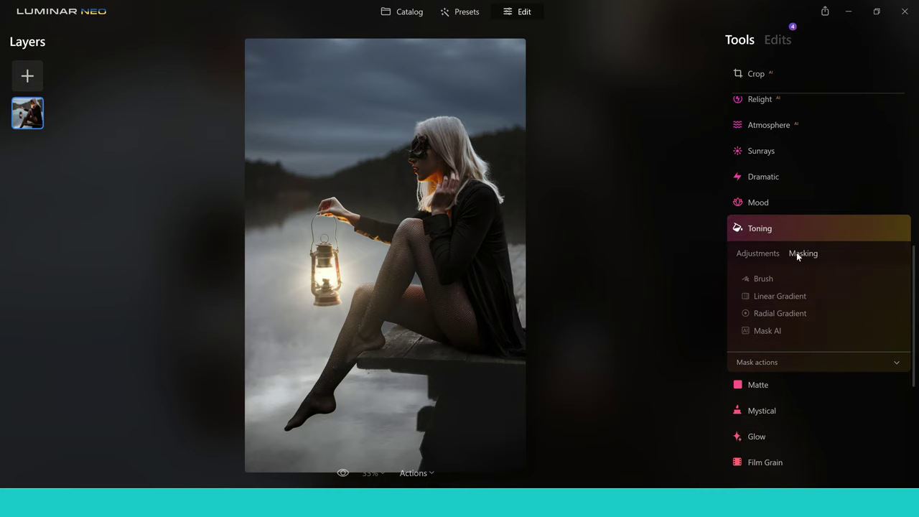
click(789, 363)
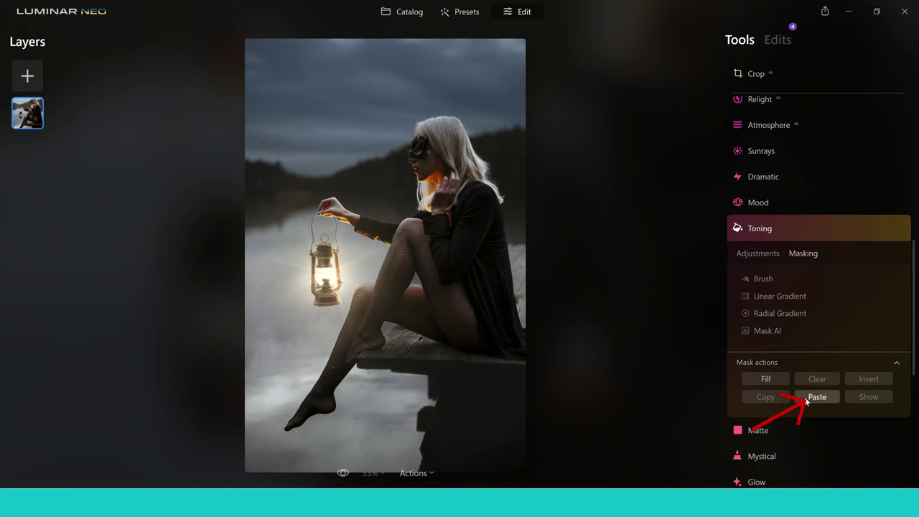
click(806, 399)
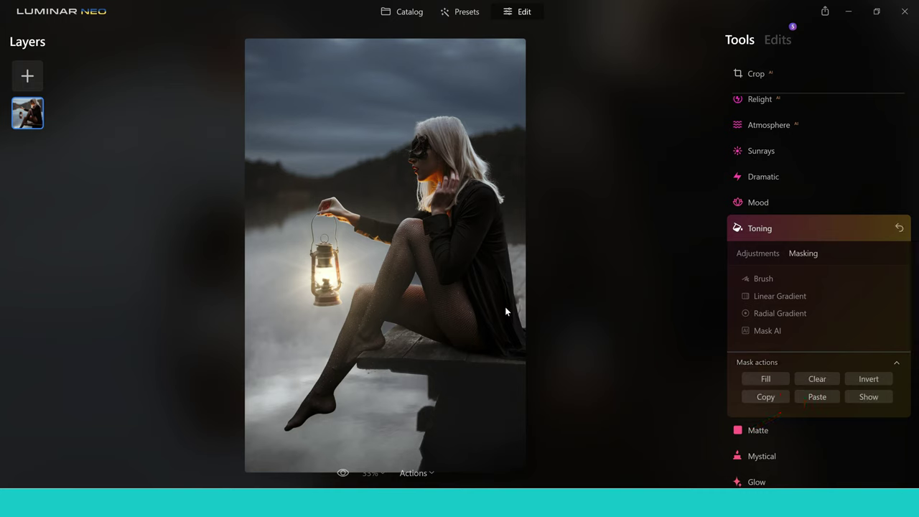
click(876, 399)
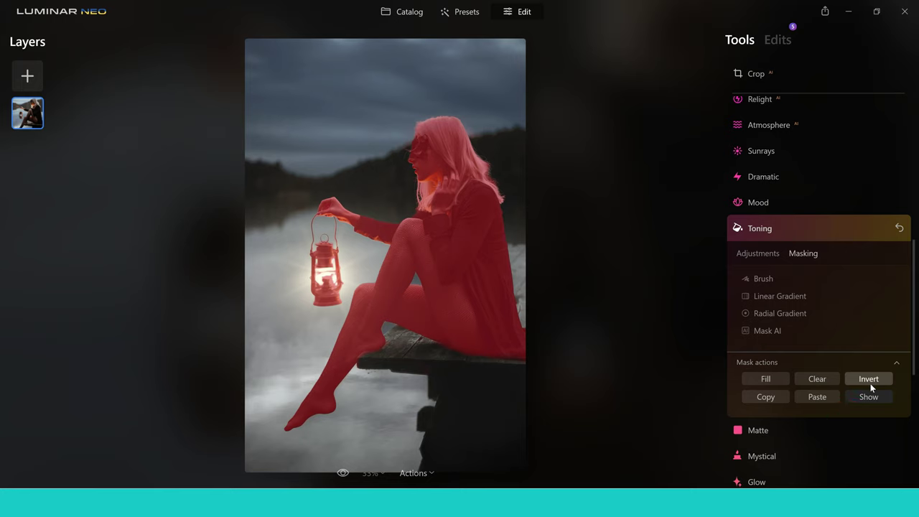
click(865, 397)
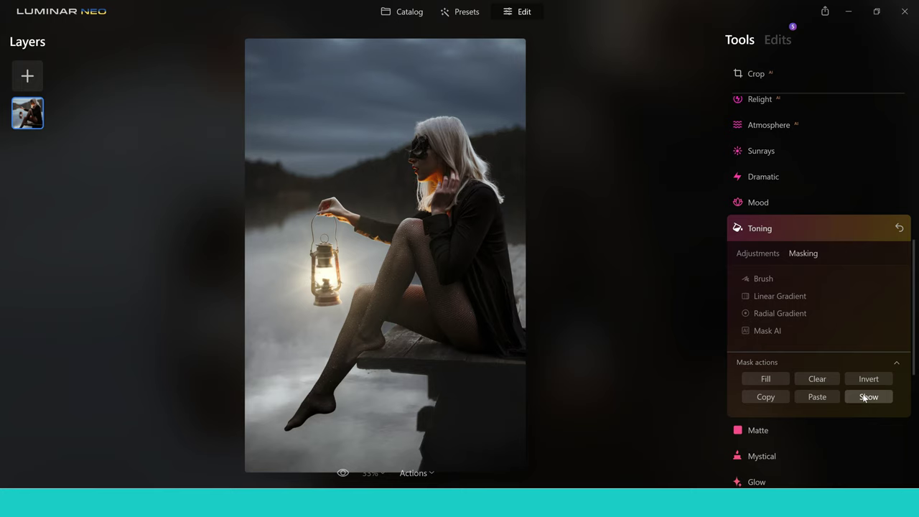
Step: Tint the masked subject's shadows in Toning with Amount 50, Saturation 32 and Hue 40
click(760, 255)
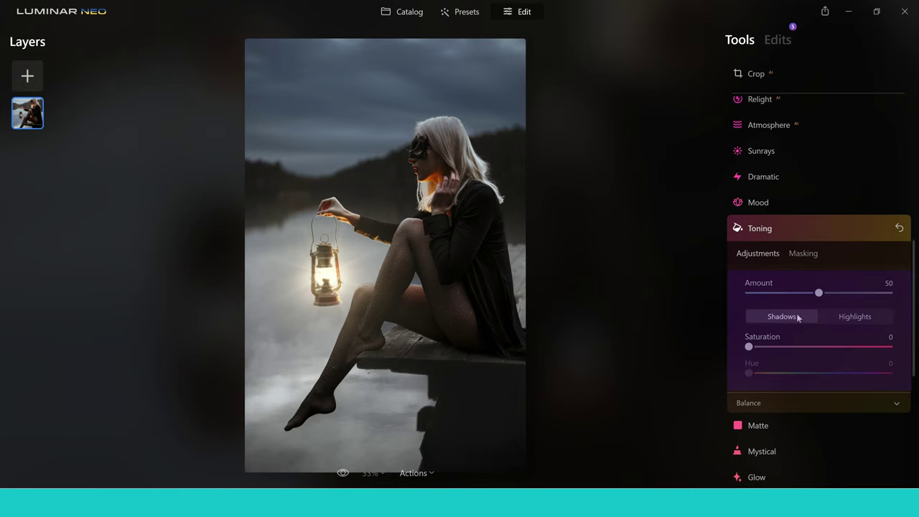
drag(749, 347, 779, 348)
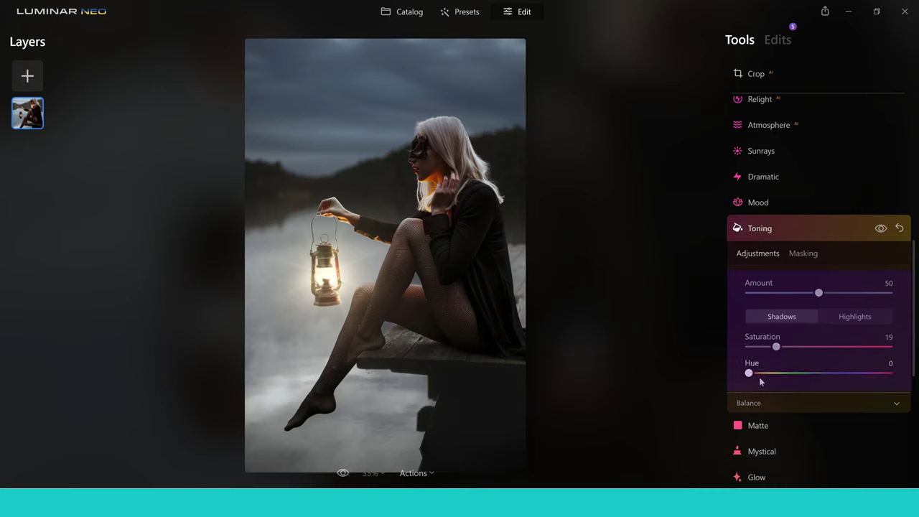
drag(752, 373, 767, 379)
drag(785, 348, 837, 350)
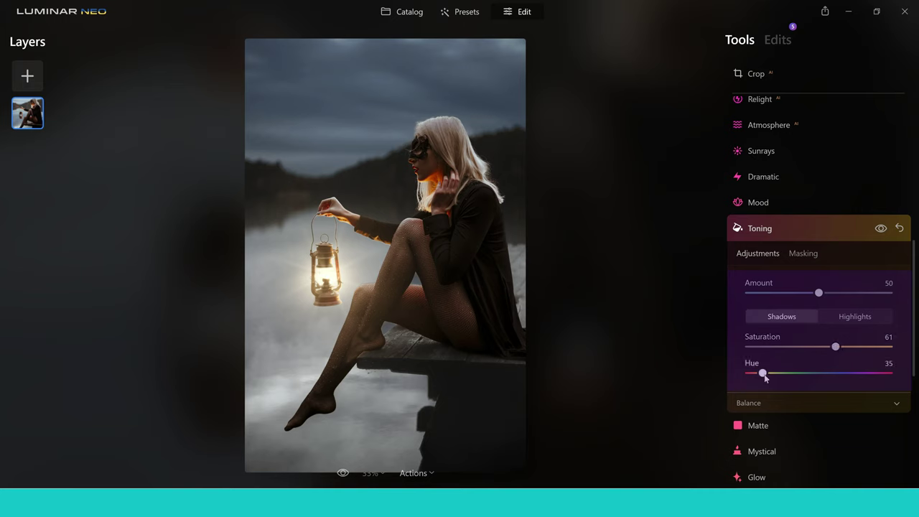
drag(765, 374, 768, 380)
drag(836, 349, 791, 352)
drag(838, 293, 870, 294)
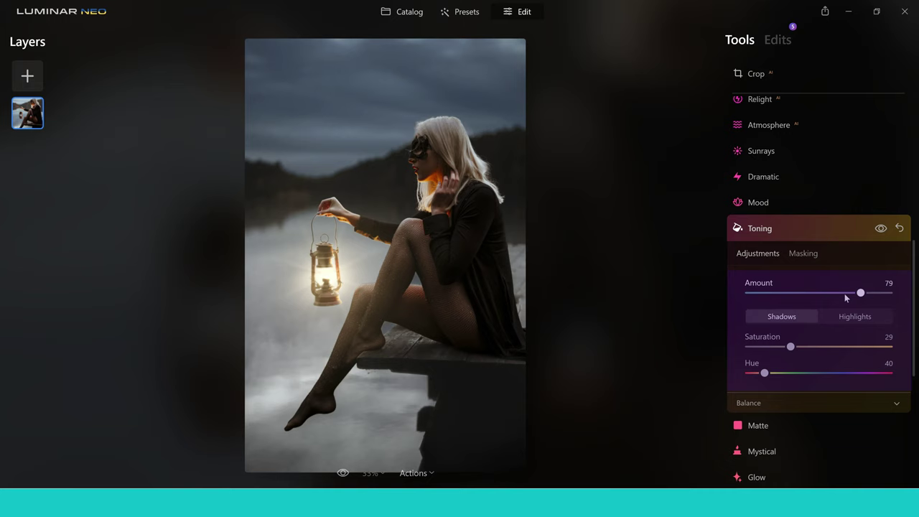
click(786, 295)
drag(796, 303, 807, 302)
click(820, 293)
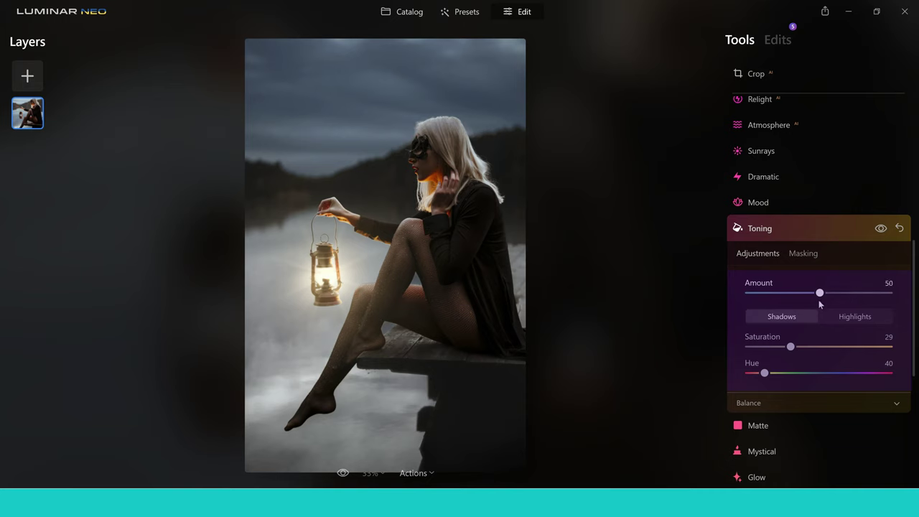
click(797, 346)
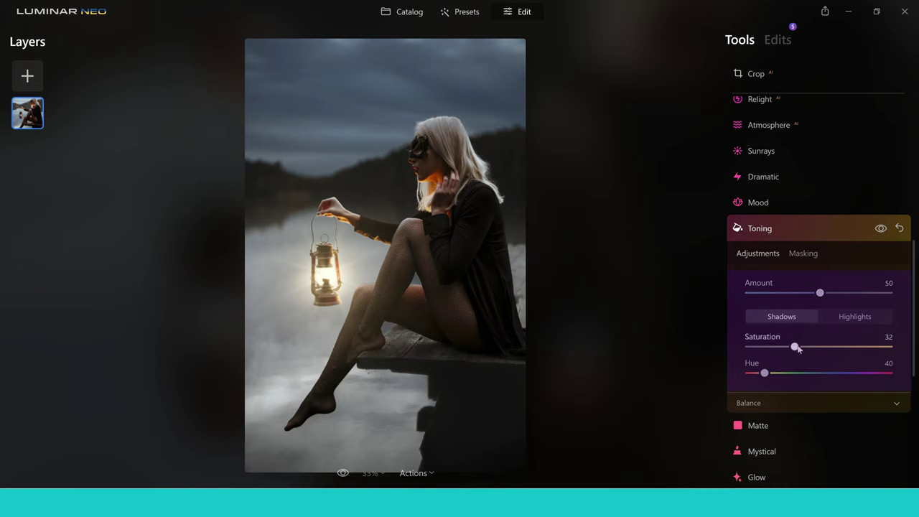
Step: Tint the Toning highlights with Saturation 43 and Hue 44, raise the Amount to 57, and close the tool
click(842, 321)
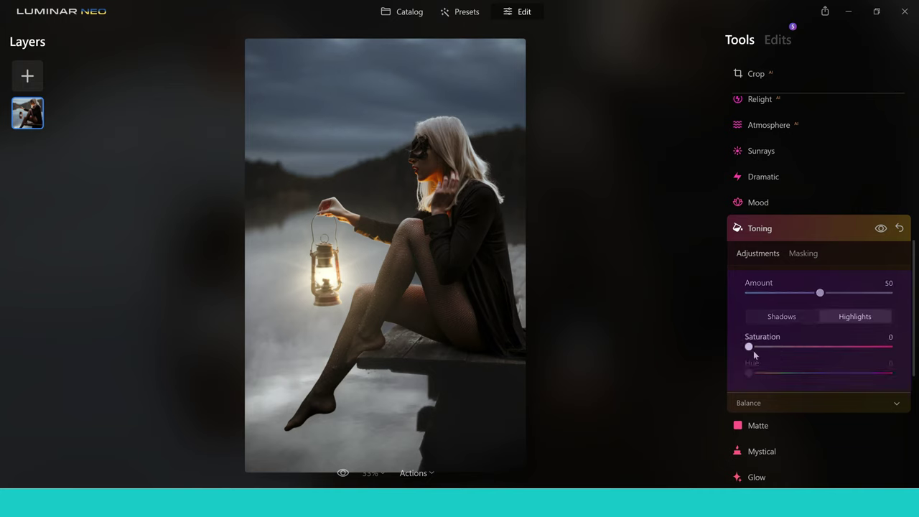
drag(749, 348, 787, 354)
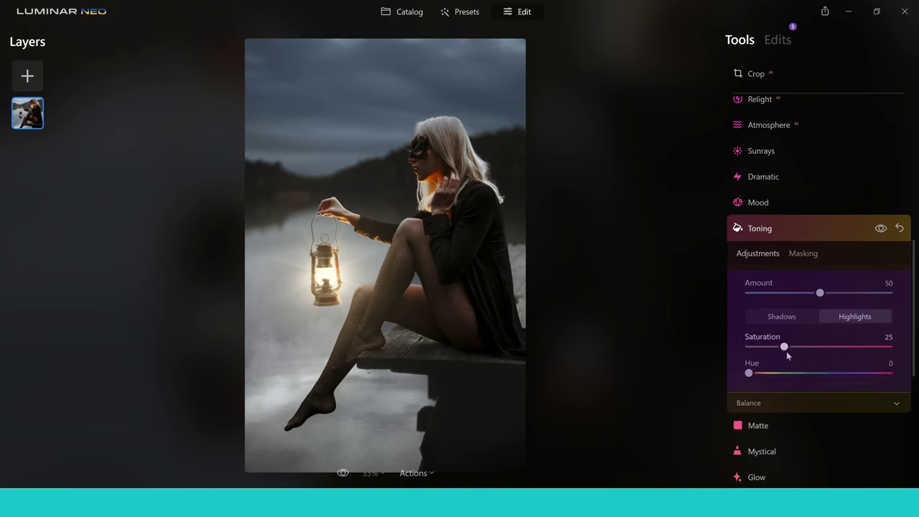
click(795, 351)
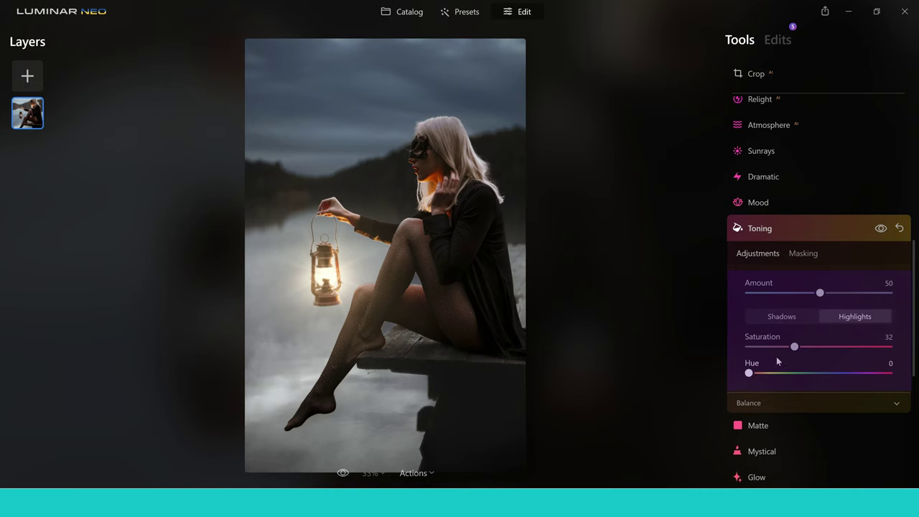
click(819, 349)
click(826, 348)
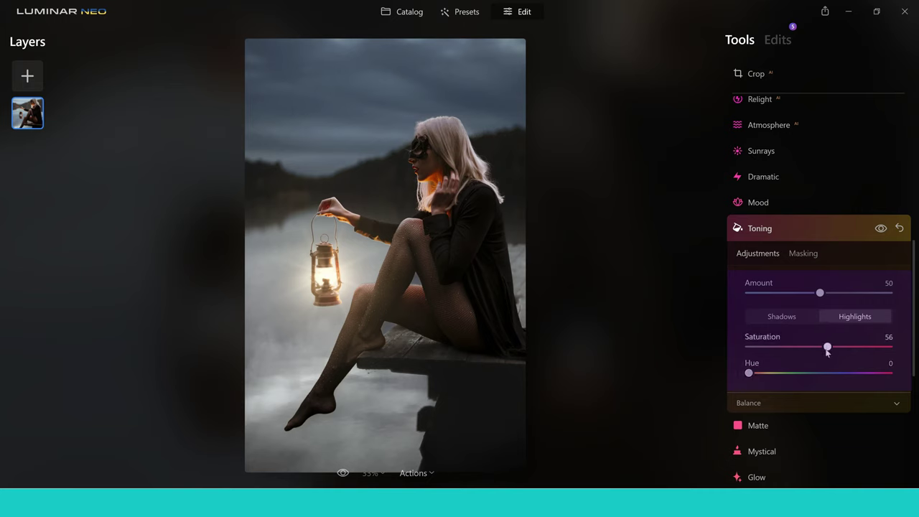
click(759, 374)
drag(758, 373, 767, 374)
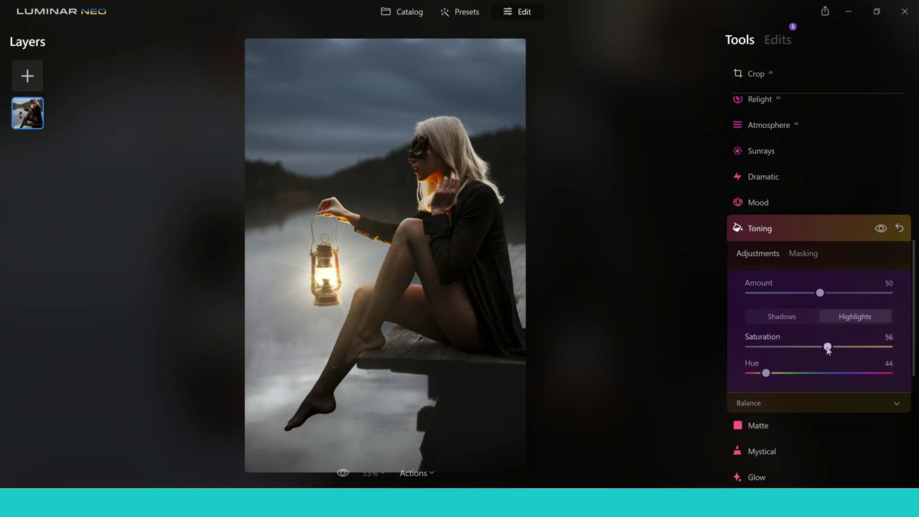
drag(817, 348, 809, 351)
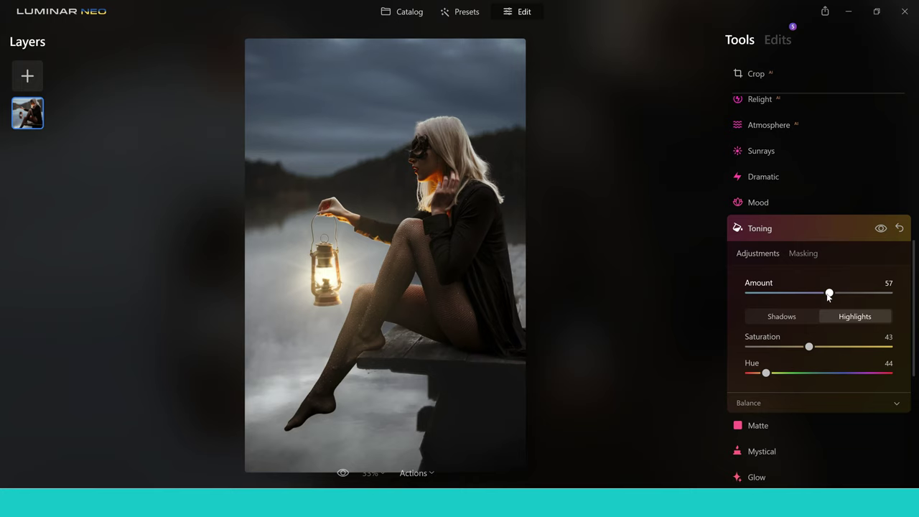
click(753, 229)
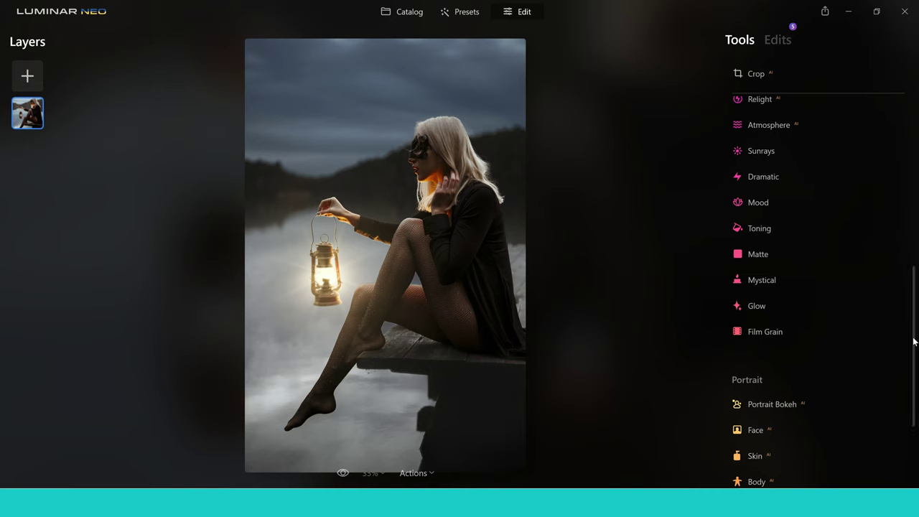
Step: Apply a Soft Focus Glow to the portrait with an Amount of 3
drag(914, 343, 912, 329)
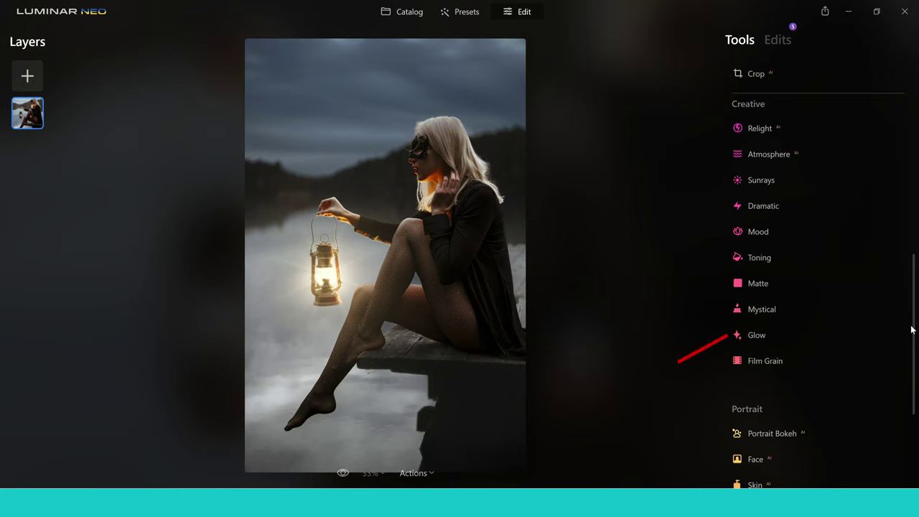
click(766, 343)
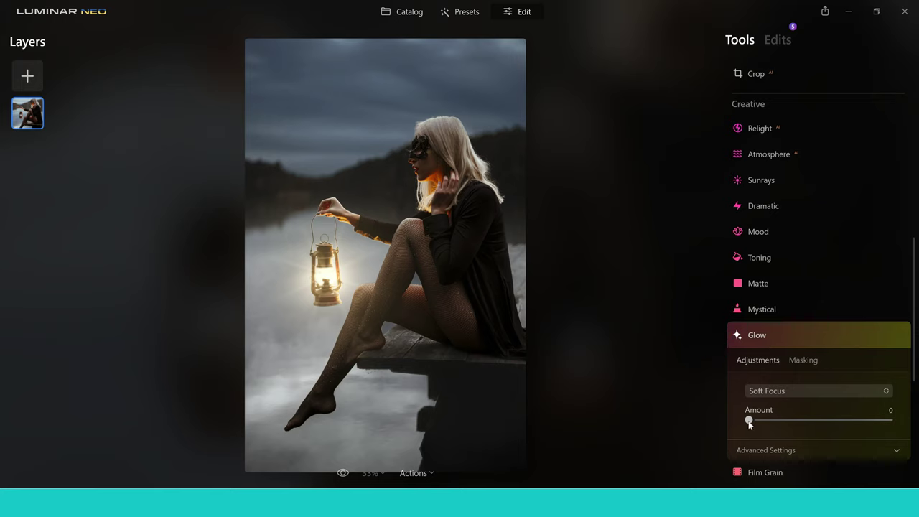
mouse_move(749, 422)
mouse_down()
mouse_move(770, 421)
mouse_move(760, 422)
mouse_up()
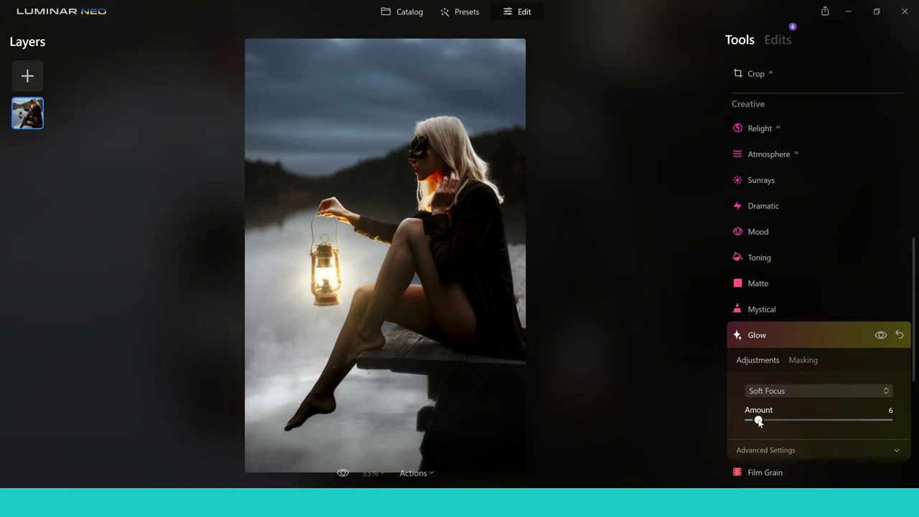
drag(758, 422, 756, 422)
drag(755, 423, 753, 422)
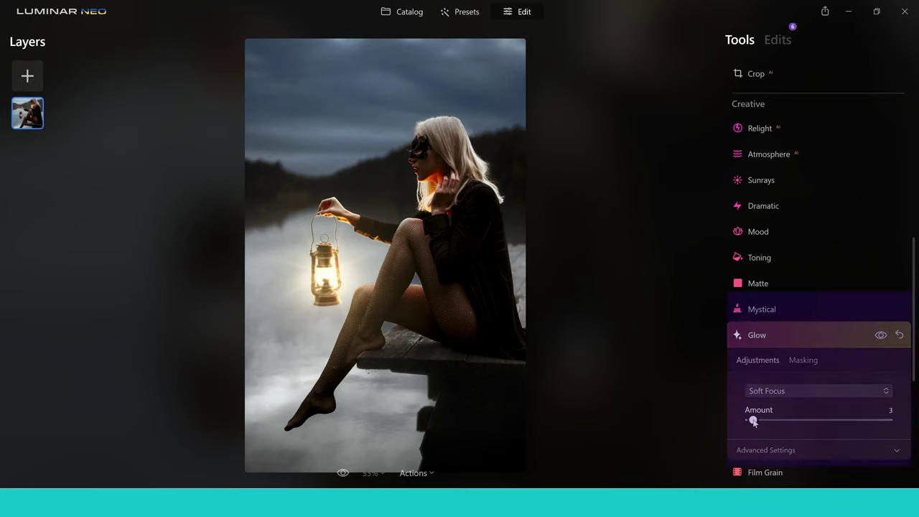
Step: Set the Glow's Brightness to 12 and Contrast to 1, and raise its Amount to somewhat below 14
click(896, 451)
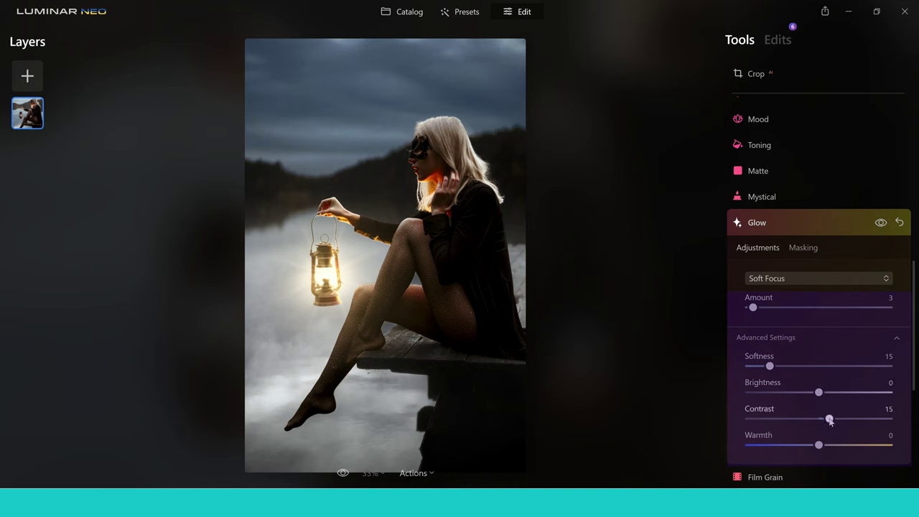
drag(829, 419, 827, 394)
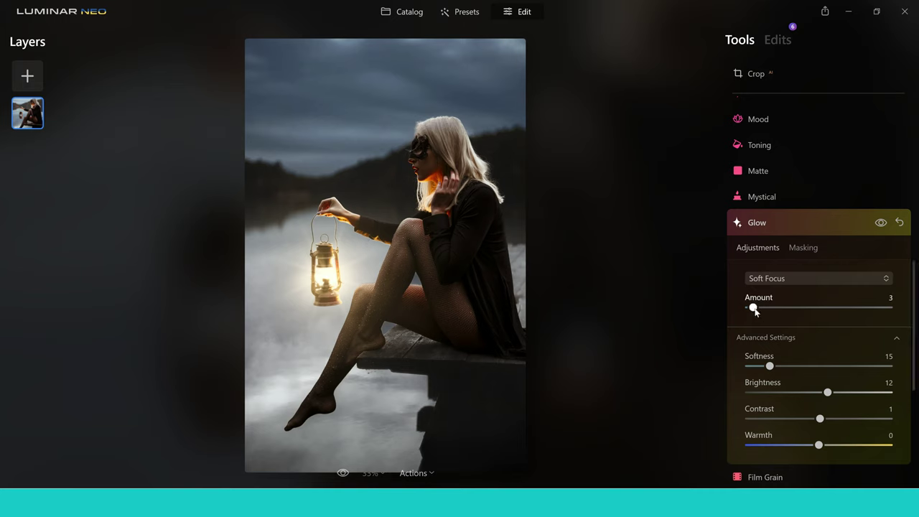
drag(754, 307, 692, 313)
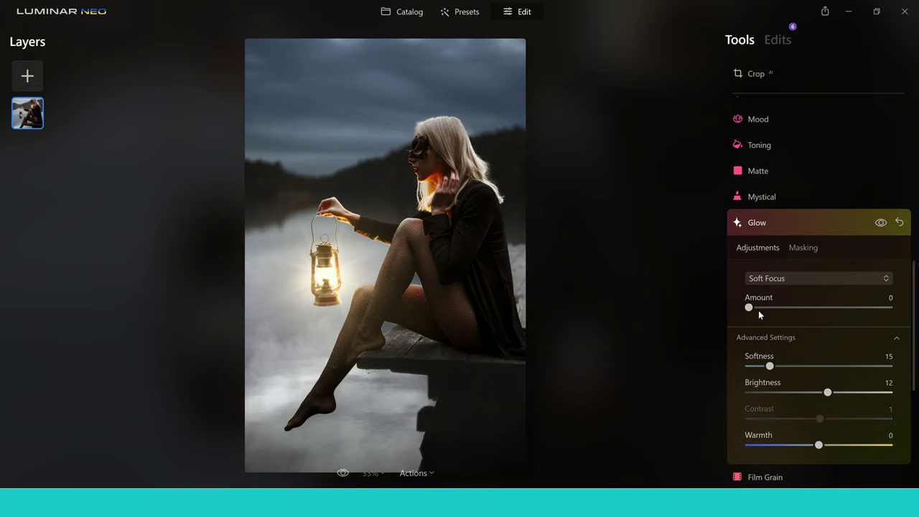
mouse_move(755, 308)
mouse_down()
mouse_move(780, 311)
mouse_move(770, 309)
mouse_up()
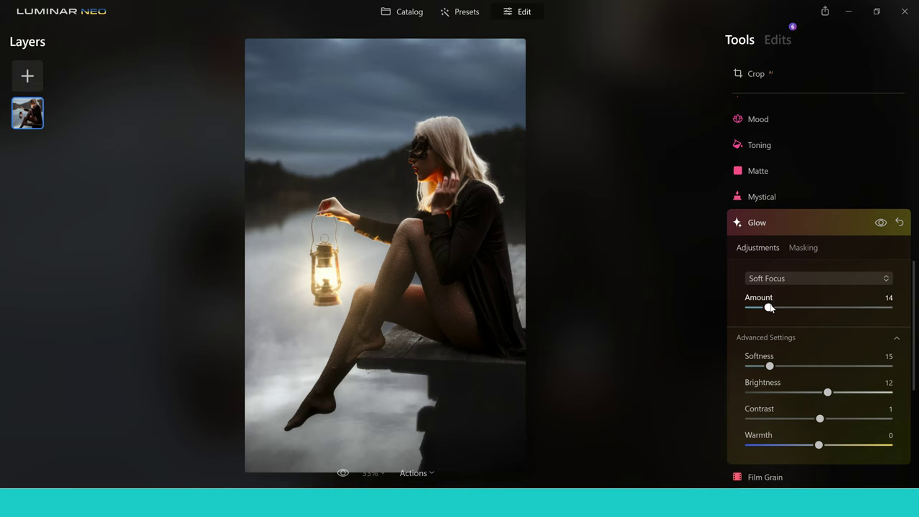
drag(770, 308, 762, 307)
Step: Close the Glow tool and compare the edited portrait with the original photo
click(760, 225)
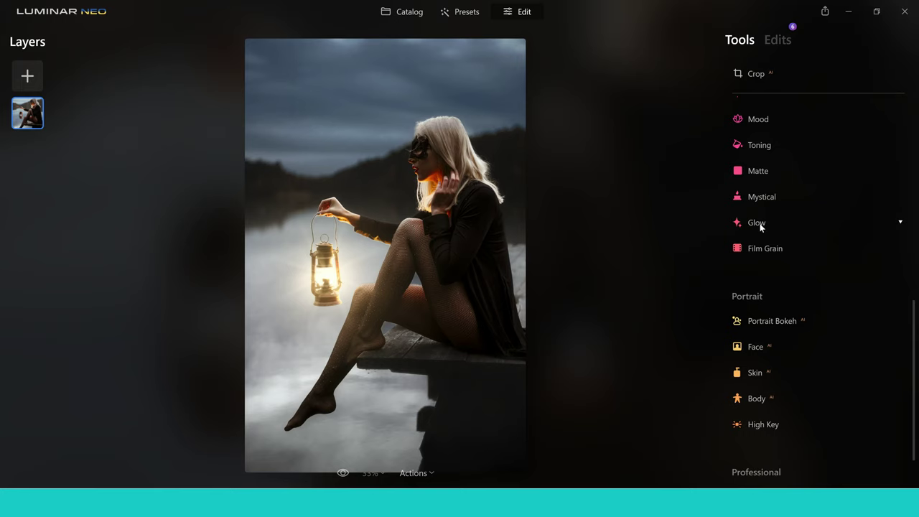
click(344, 475)
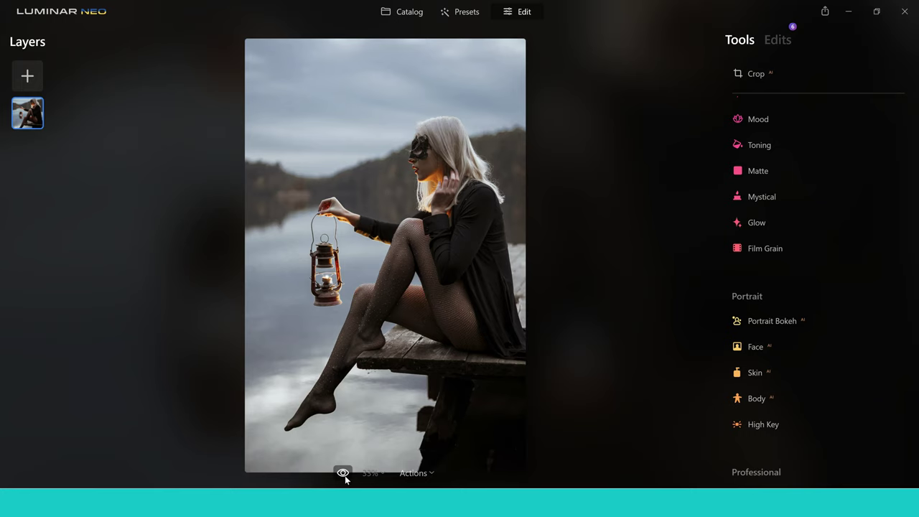
click(345, 475)
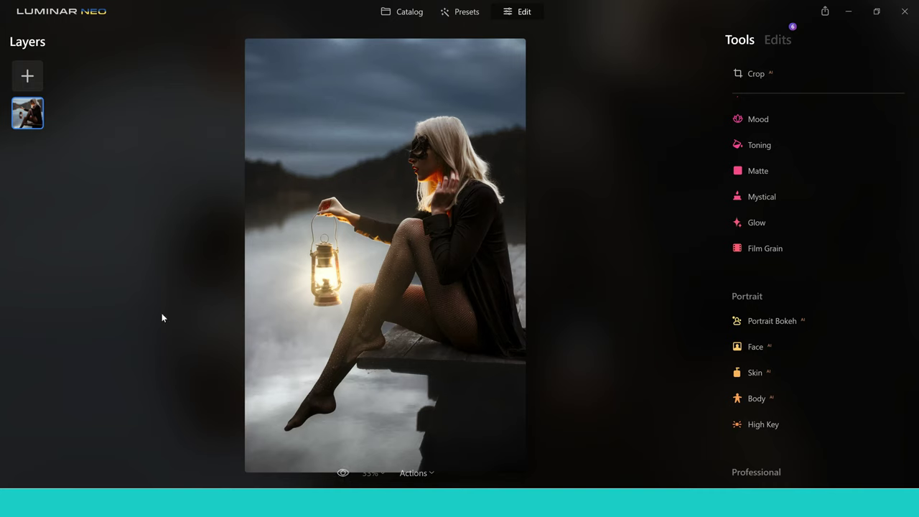
Step: Add the dark red-and-orange flare from the Flares collection as a new layer and stretch it beyond the photo's edges
click(27, 78)
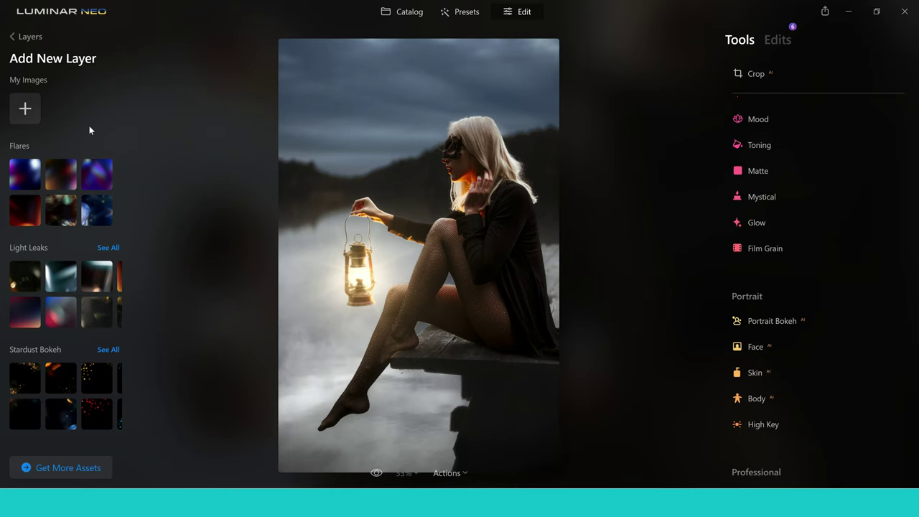
click(62, 188)
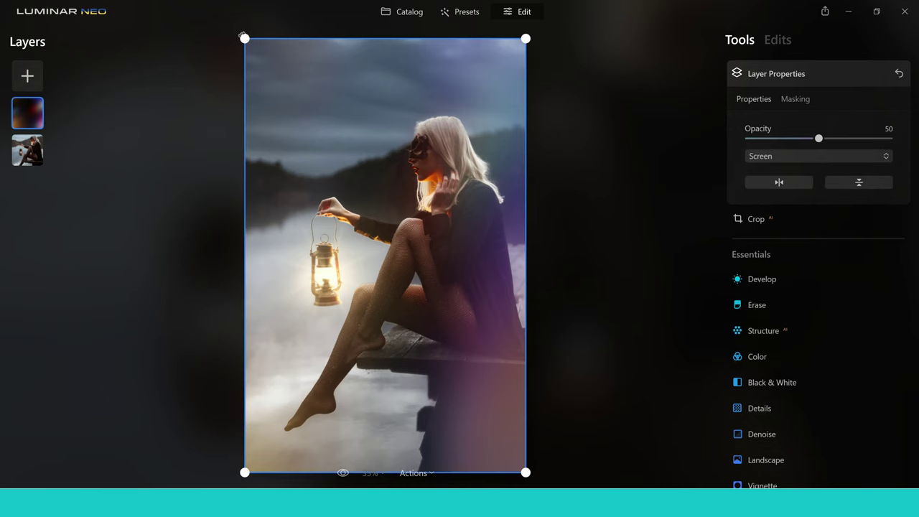
drag(245, 38, 230, 23)
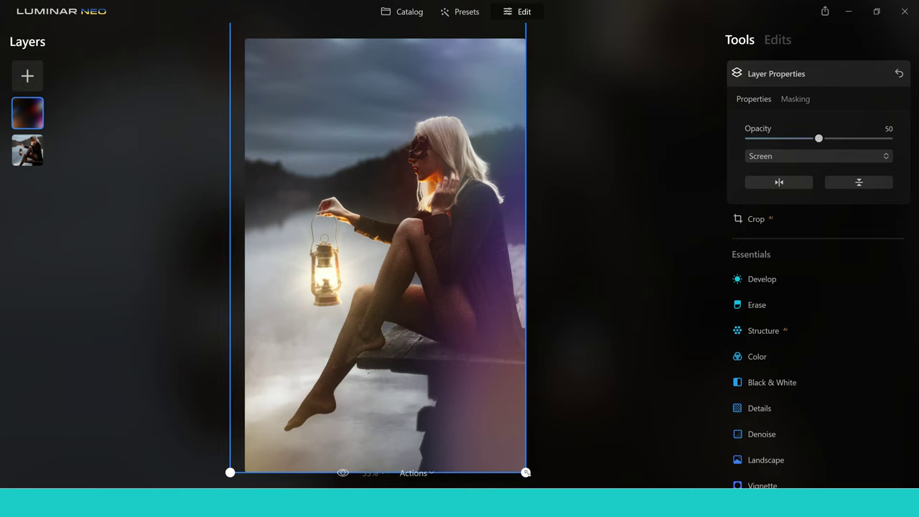
drag(526, 472, 589, 496)
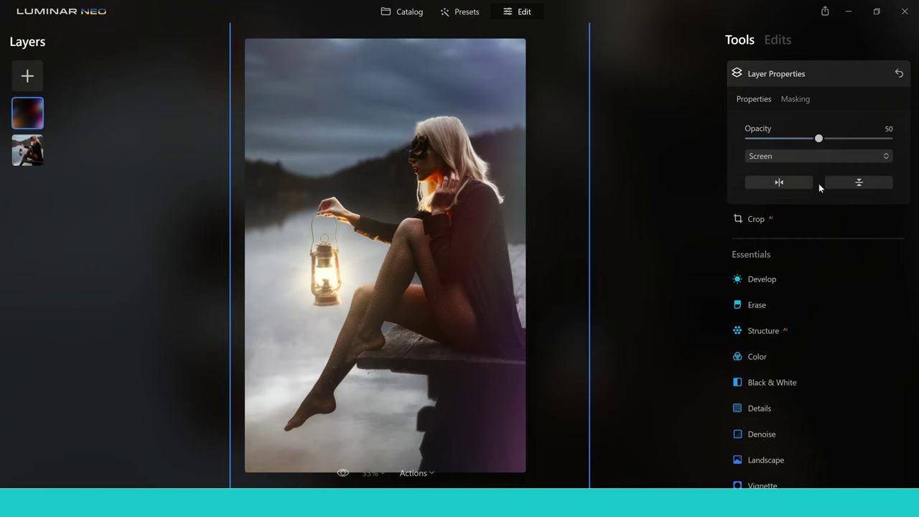
Step: Lower the flare layer's Opacity to 16 in Screen blend mode and compare the finished portrait with the original photo
drag(820, 140, 739, 141)
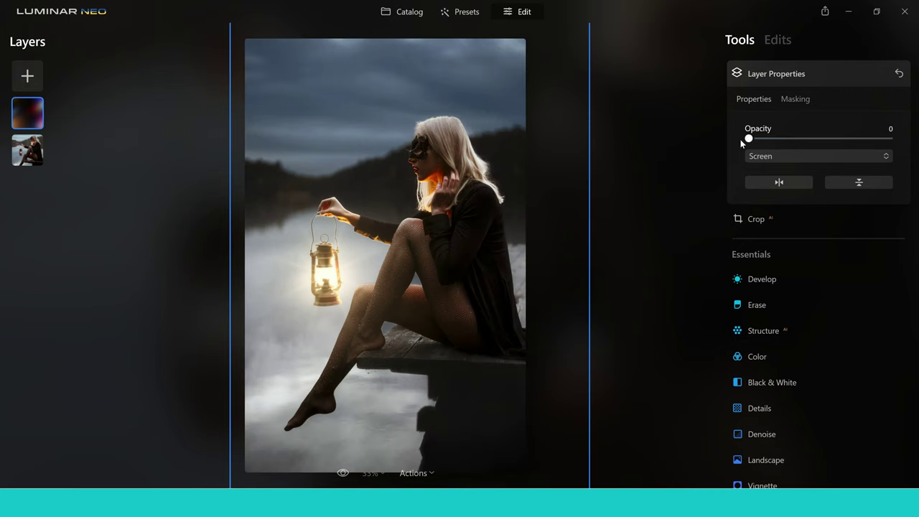
drag(755, 141, 769, 142)
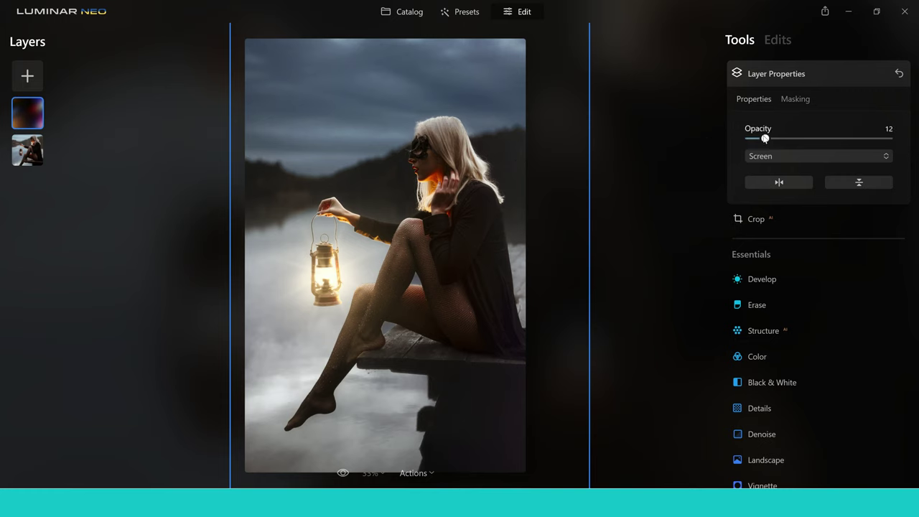
drag(764, 139, 772, 141)
click(885, 157)
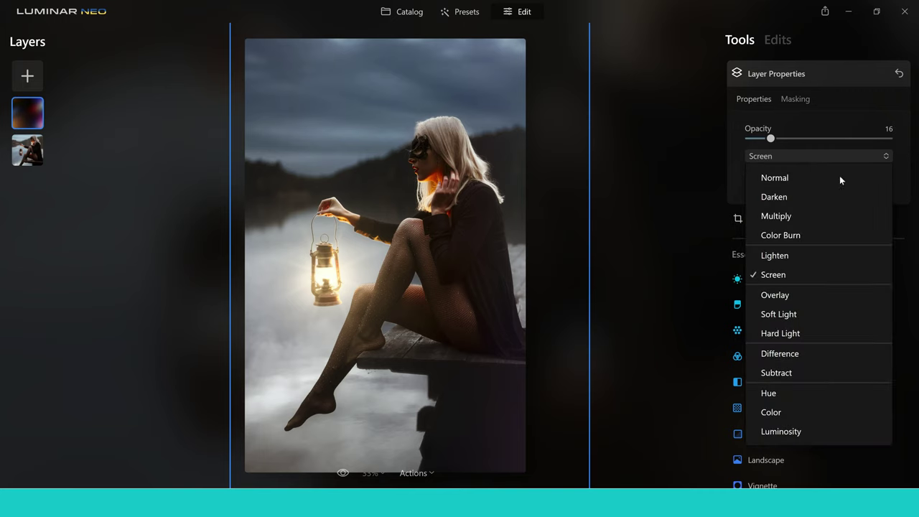
click(769, 157)
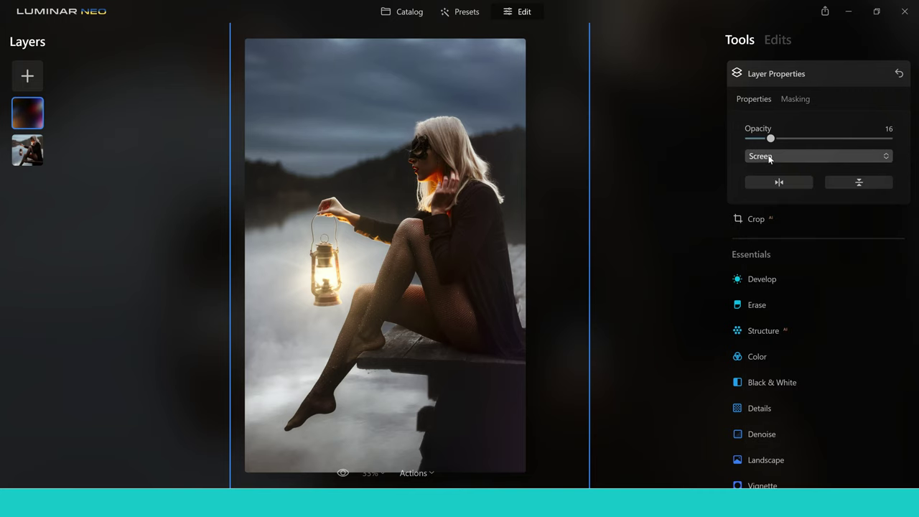
click(344, 472)
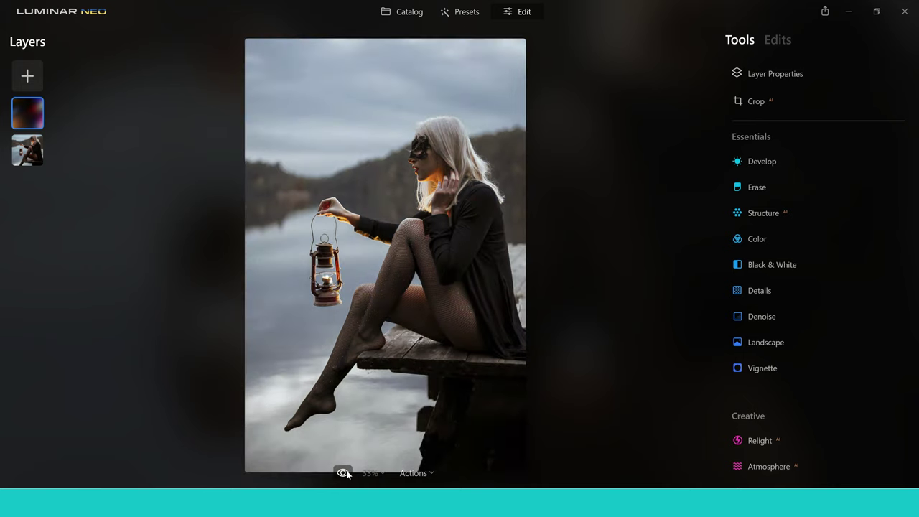
click(344, 472)
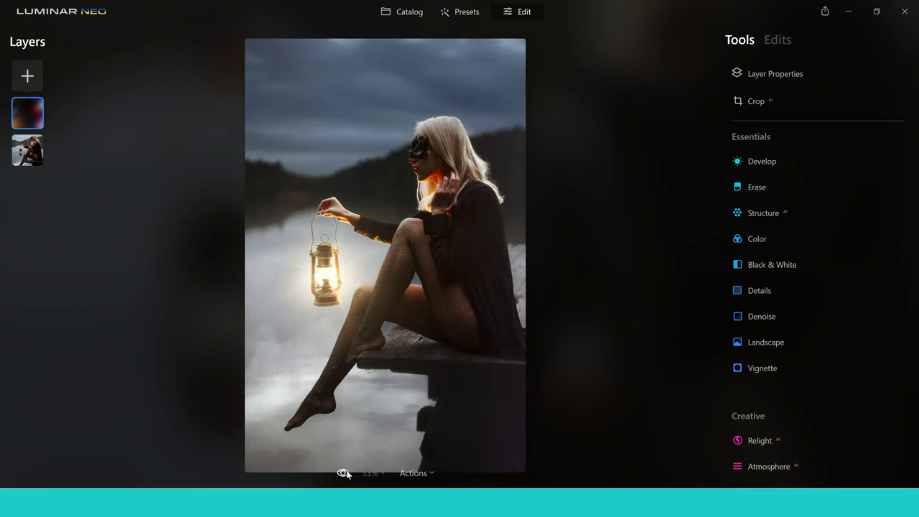